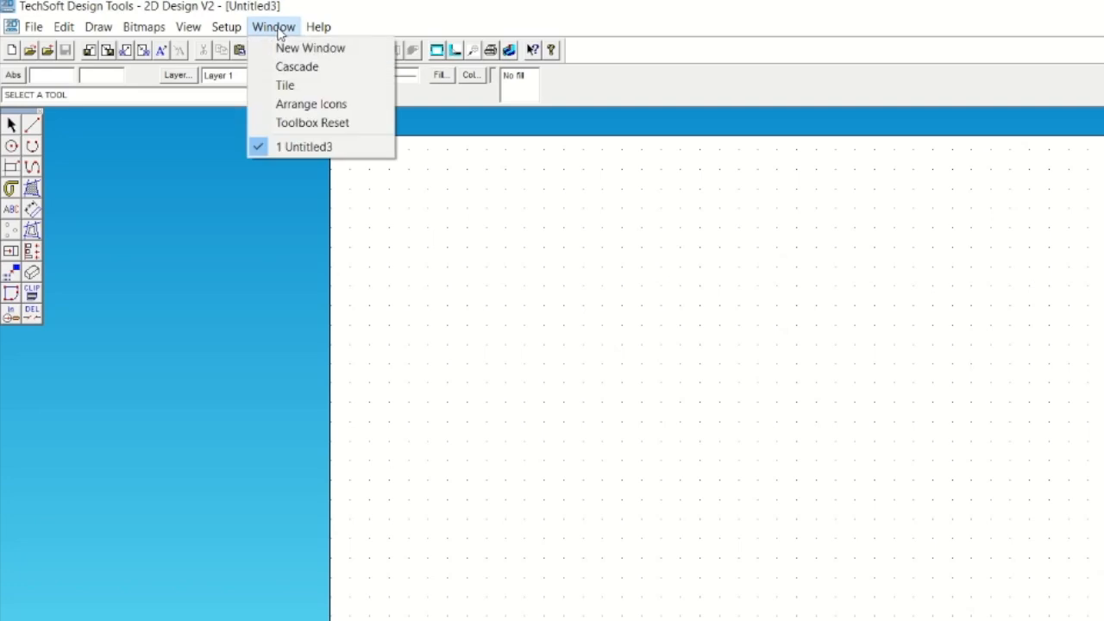
# Set the drawing layout to standard size ISO A4 (297mm x 210mm) in portrait orientation
pyautogui.moveTo(246, 47)
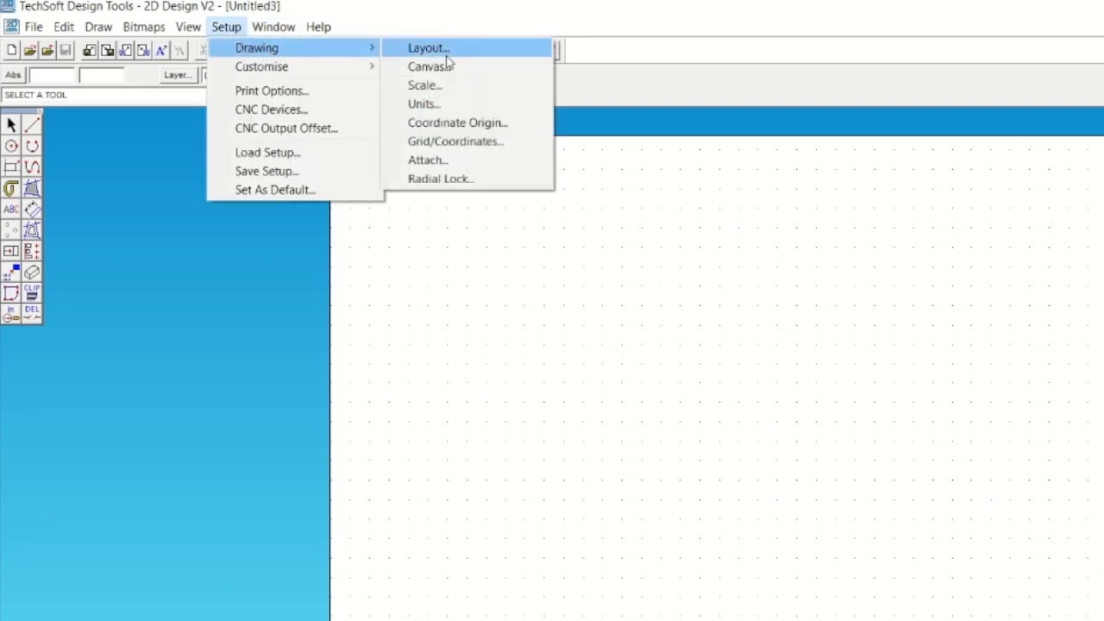
pyautogui.click(444, 54)
pyautogui.click(648, 241)
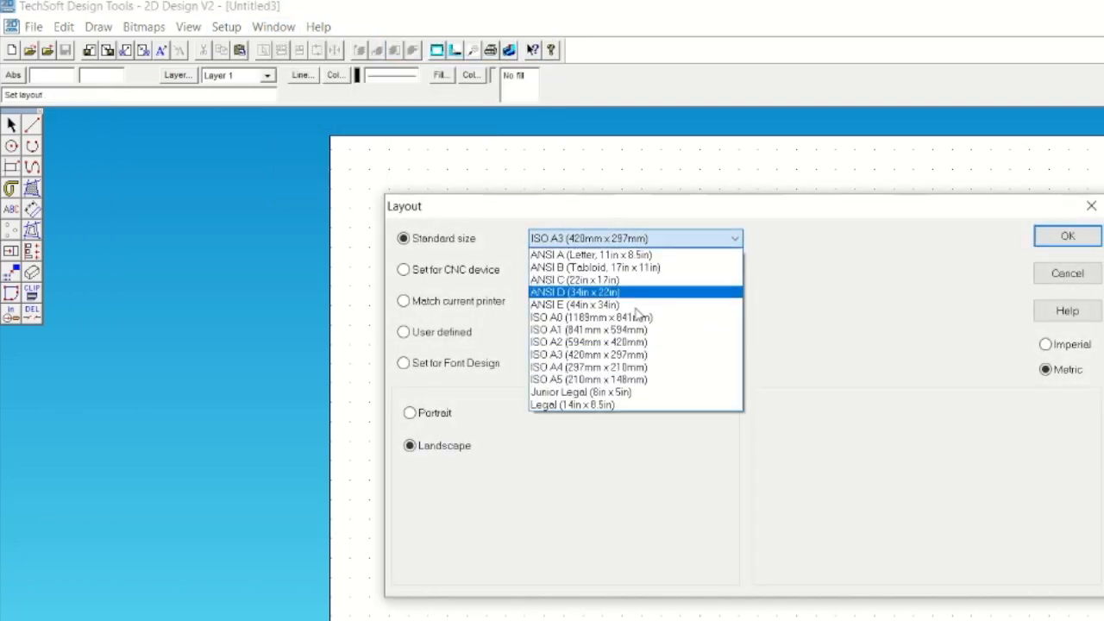
pyautogui.click(609, 367)
pyautogui.click(410, 412)
pyautogui.click(1068, 235)
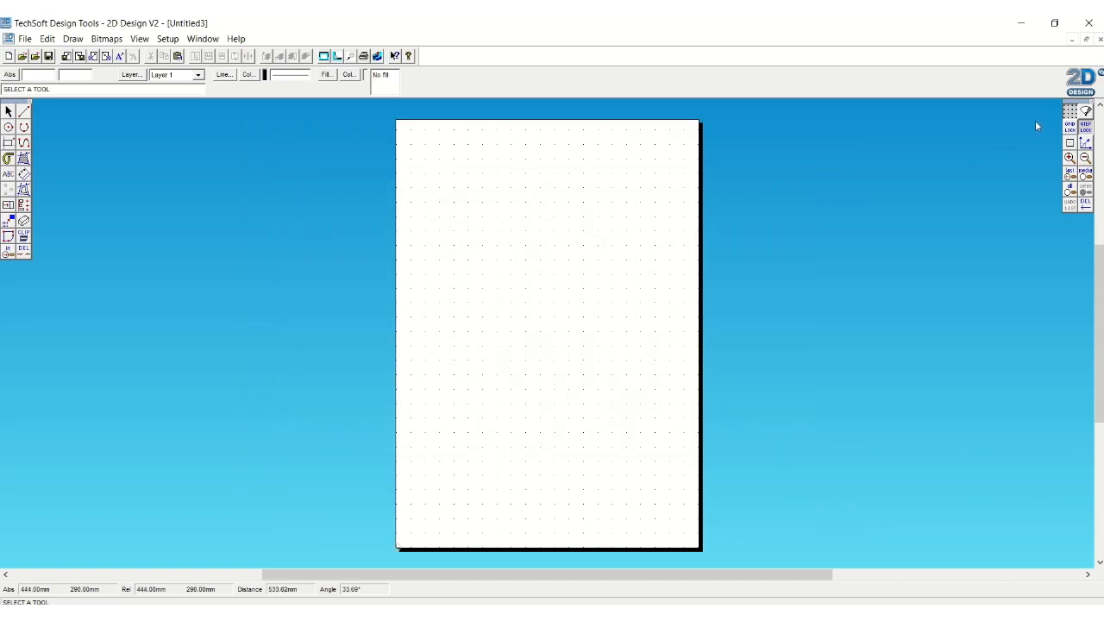
# Set the grid spacing to 5 mm in both X and Y
pyautogui.click(1071, 109)
pyautogui.click(1071, 110)
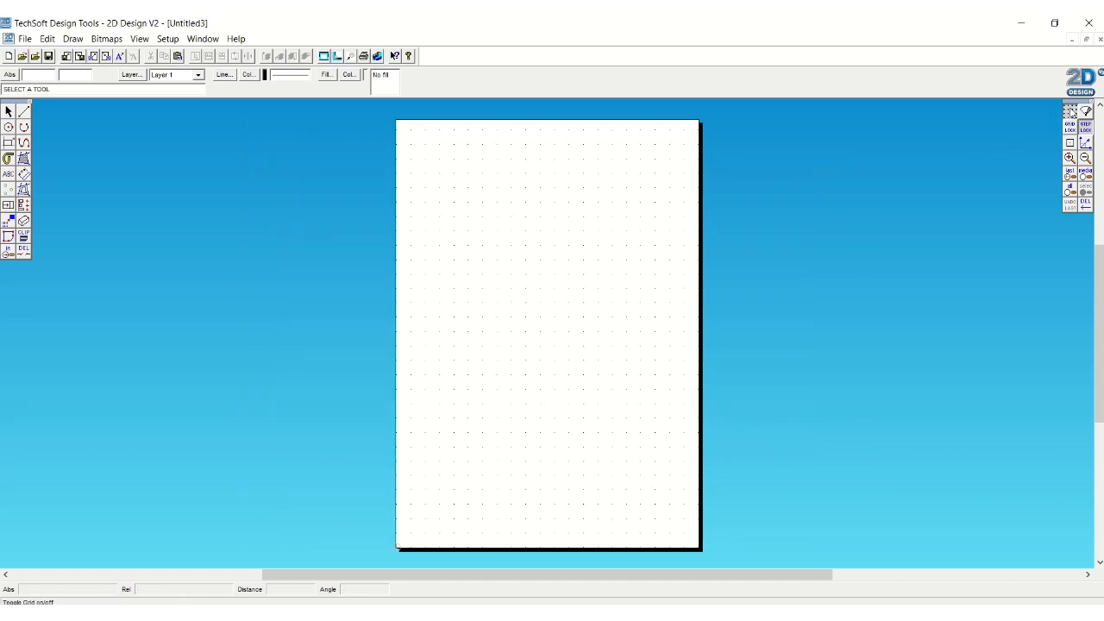
pyautogui.doubleClick(1071, 112)
pyautogui.moveTo(492, 192); pyautogui.dragTo(397, 193)
pyautogui.write('5')
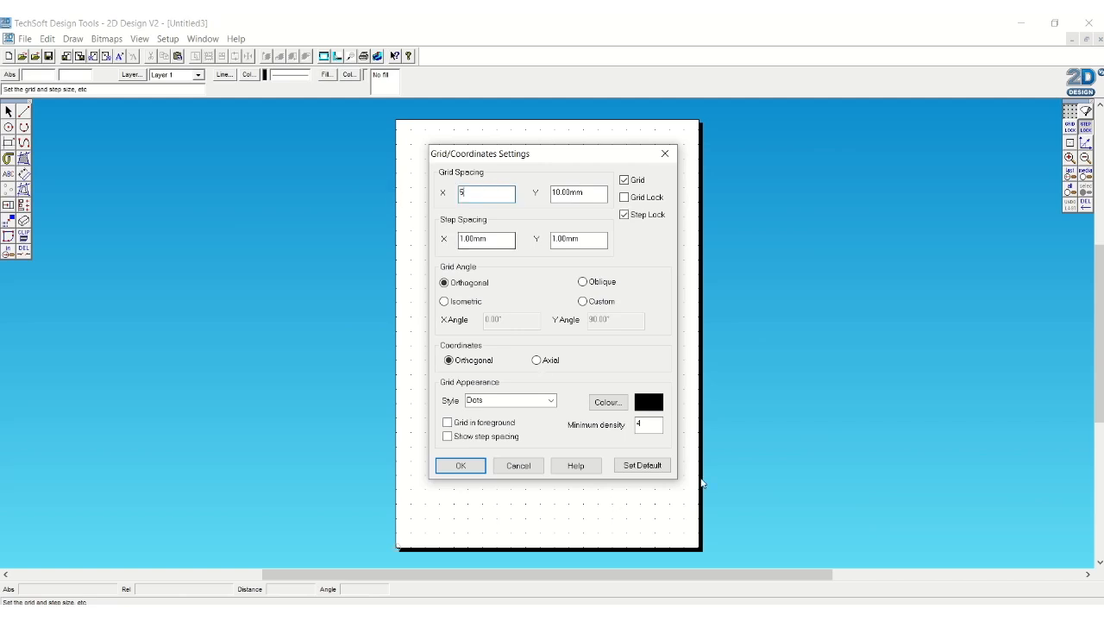
pyautogui.moveTo(593, 199); pyautogui.dragTo(526, 205)
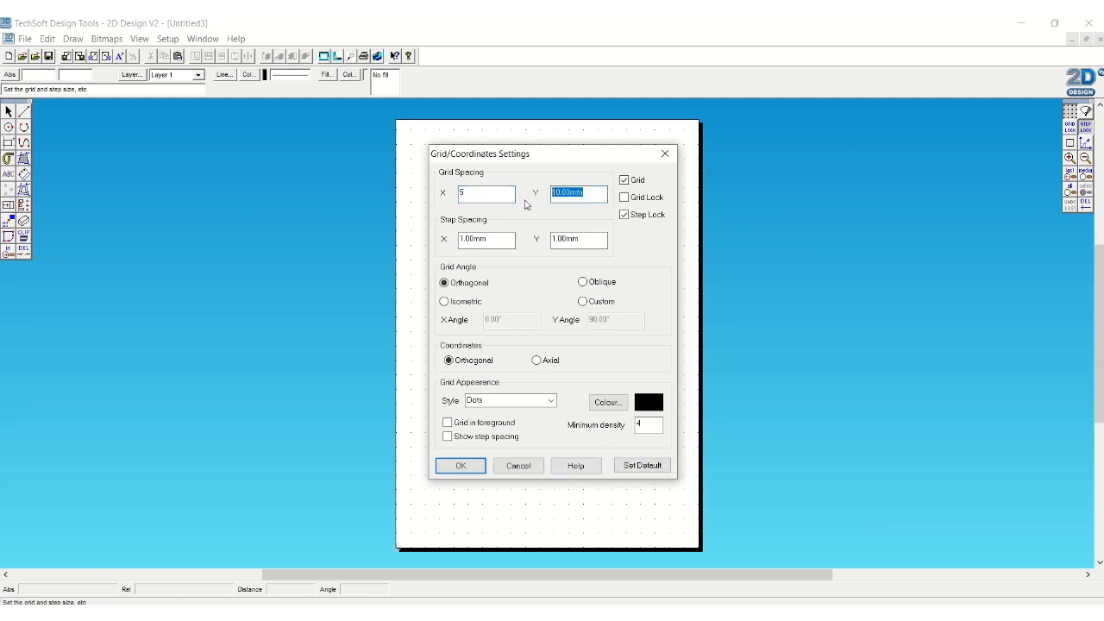
pyautogui.write('5')
pyautogui.click(463, 466)
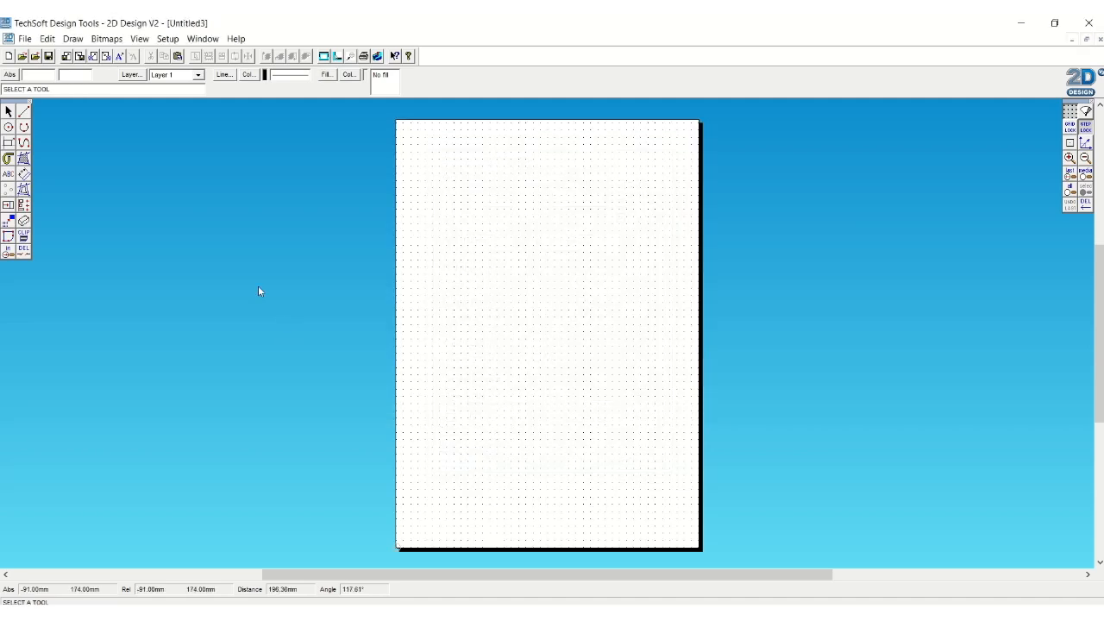
# Draw a horizontal line above the page's centre and a short slanted line down from its left end
pyautogui.click(23, 112)
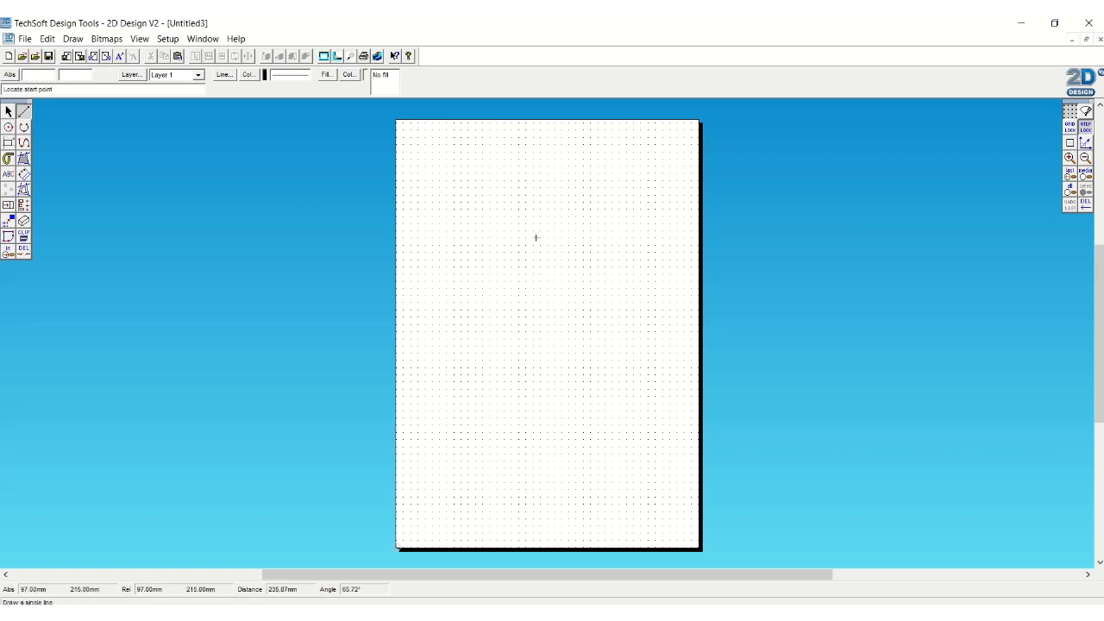
pyautogui.click(540, 281)
pyautogui.click(454, 280)
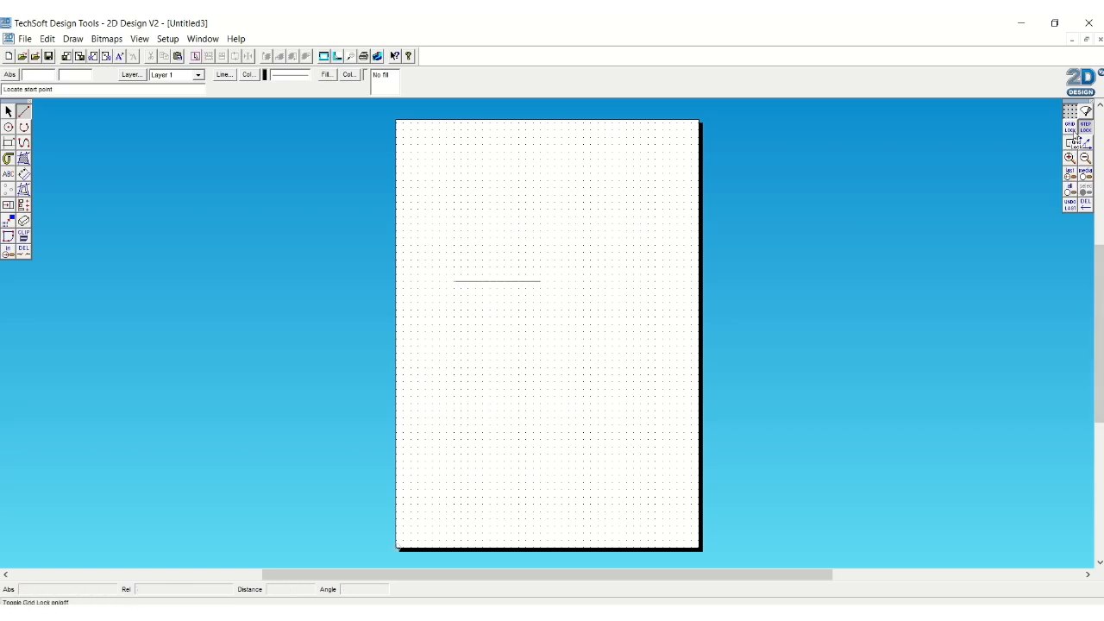
pyautogui.click(453, 281)
pyautogui.click(468, 331)
# Delete the horizontal line and the slanted line attached to it
pyautogui.click(8, 112)
pyautogui.click(472, 284)
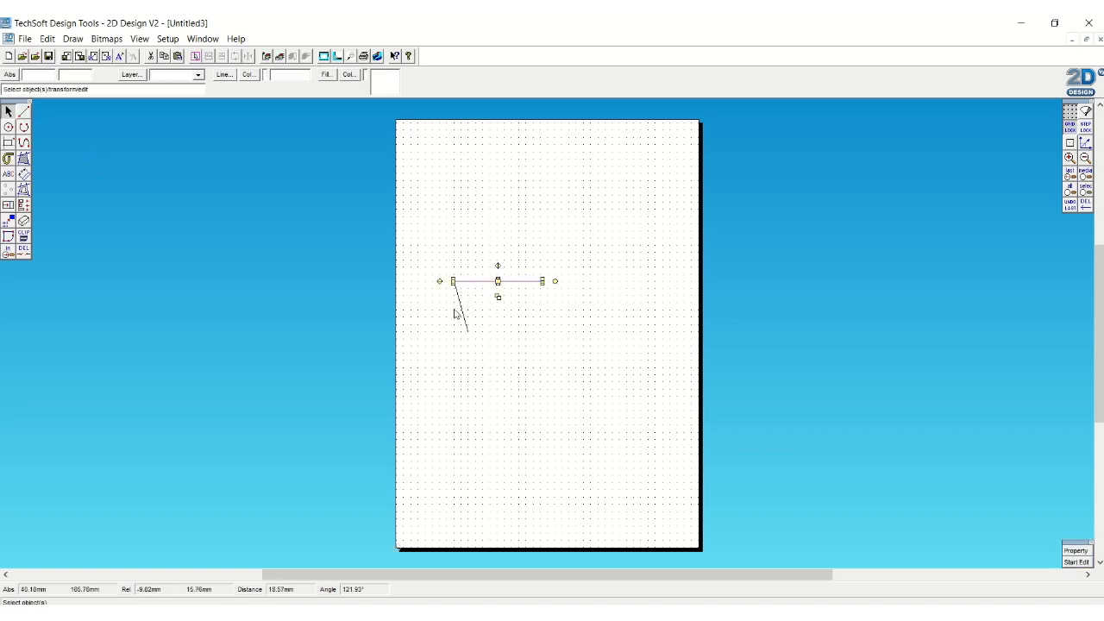
pyautogui.click(1085, 205)
pyautogui.click(1085, 205)
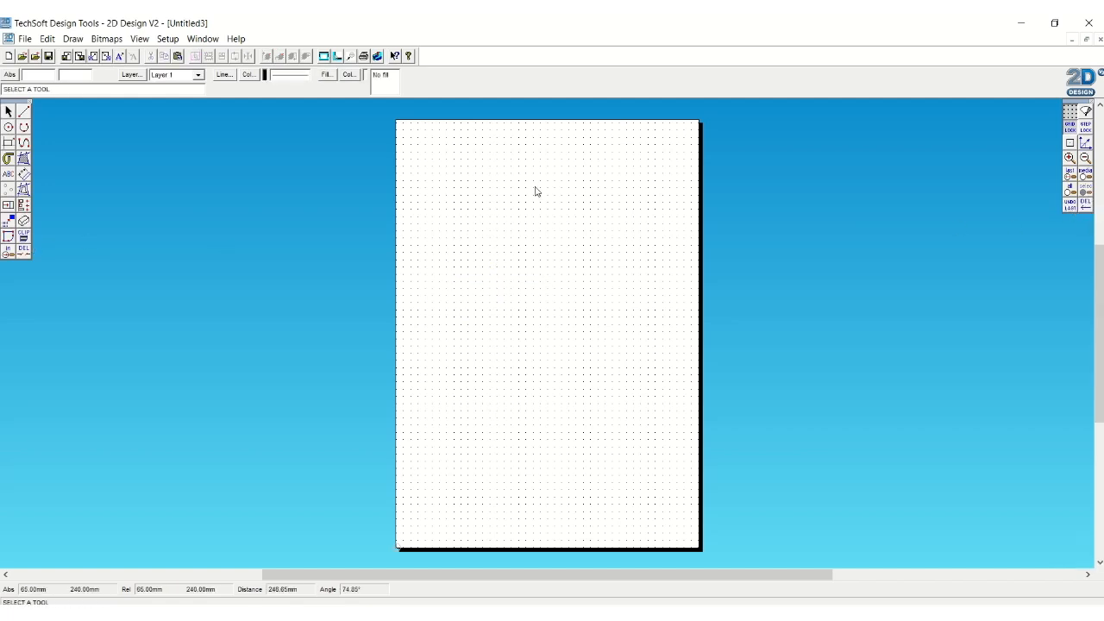
# Draw a horizontal line about 50 mm long and a long line slanting down to the right from its left end
pyautogui.click(23, 111)
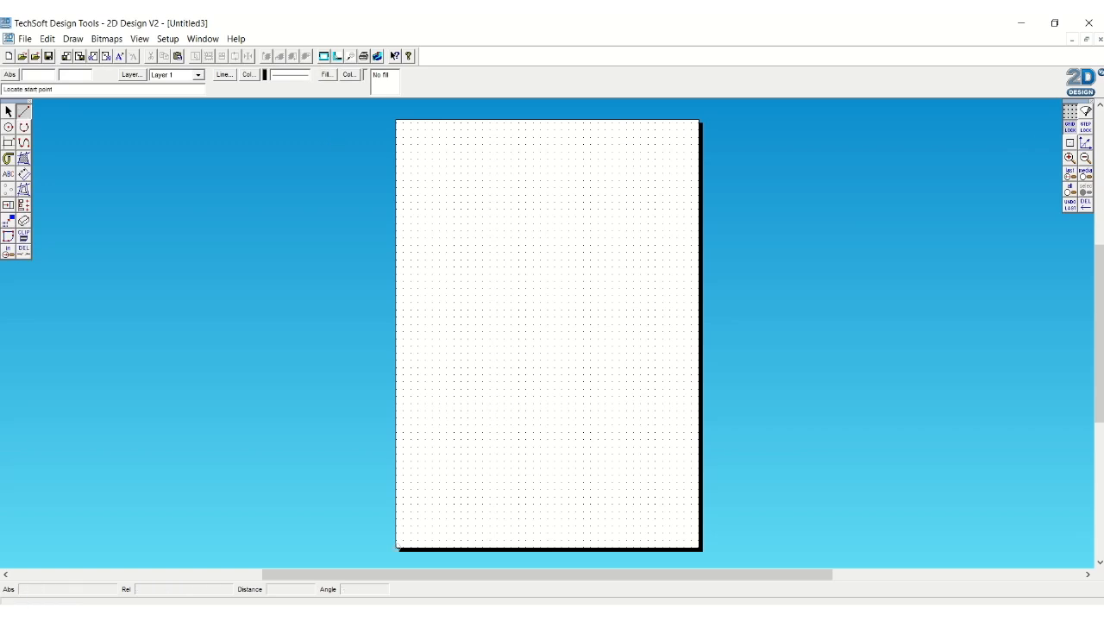
pyautogui.click(460, 280)
pyautogui.click(534, 280)
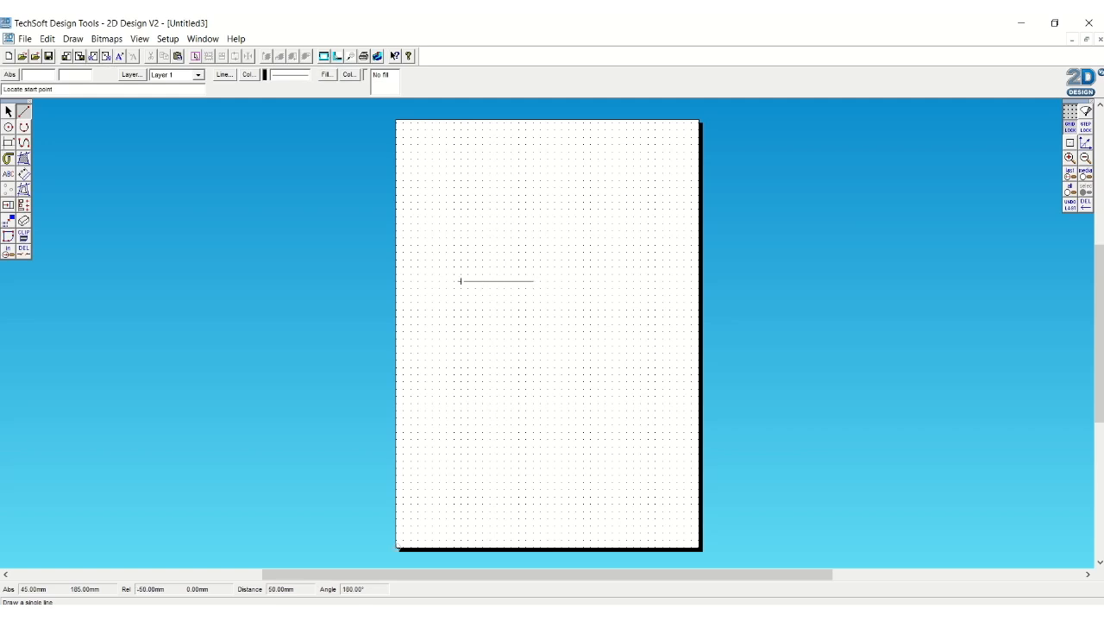
pyautogui.click(461, 281)
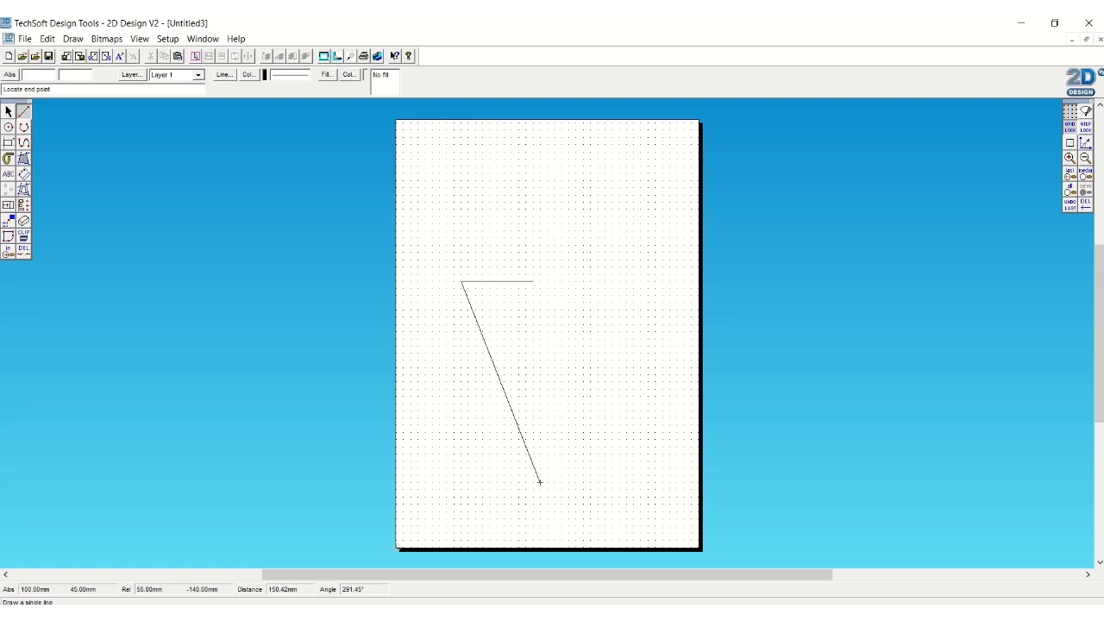
pyautogui.click(554, 502)
# Mirror both lines as a repeat about a vertical axis through the horizontal line's right end
pyautogui.click(8, 111)
pyautogui.moveTo(363, 242); pyautogui.dragTo(859, 569)
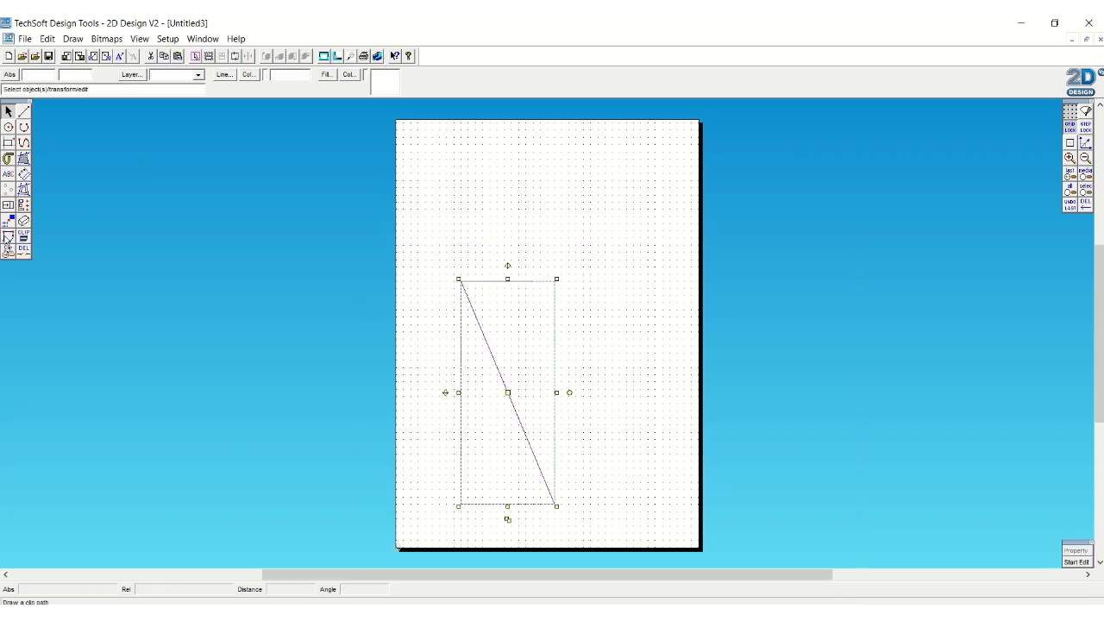
pyautogui.click(8, 205)
pyautogui.click(43, 211)
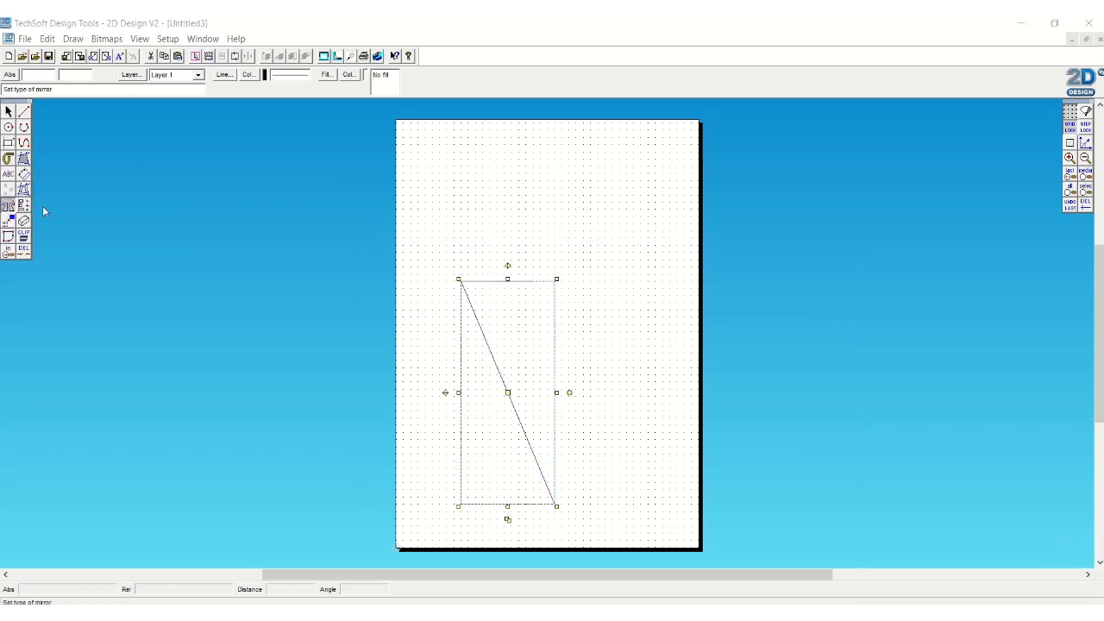
pyautogui.click(520, 312)
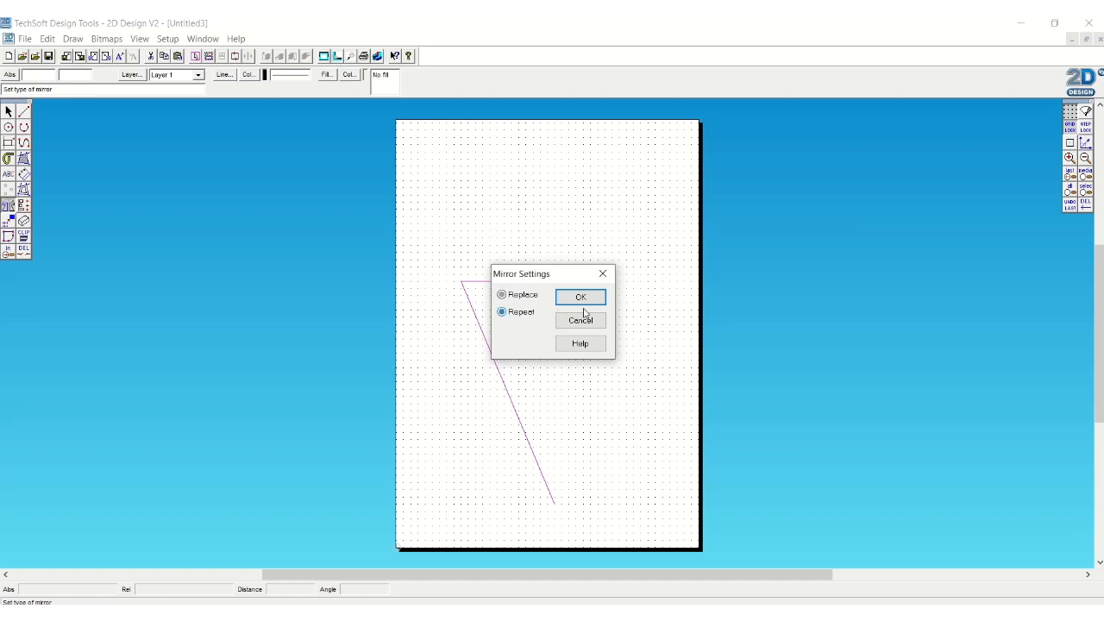
pyautogui.click(580, 298)
pyautogui.click(532, 281)
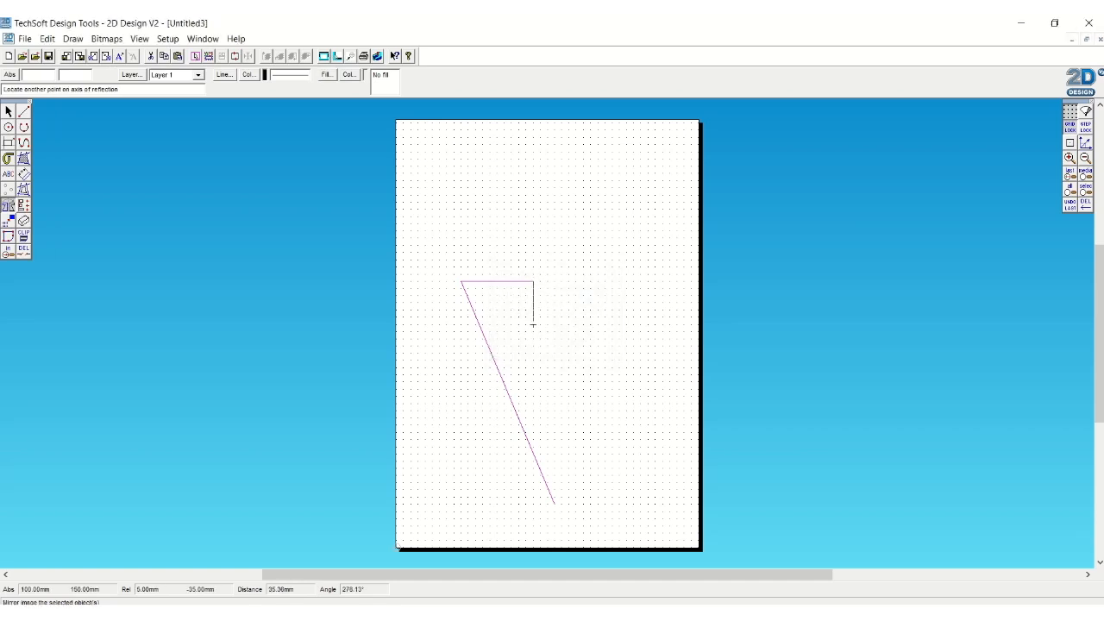
pyautogui.click(533, 483)
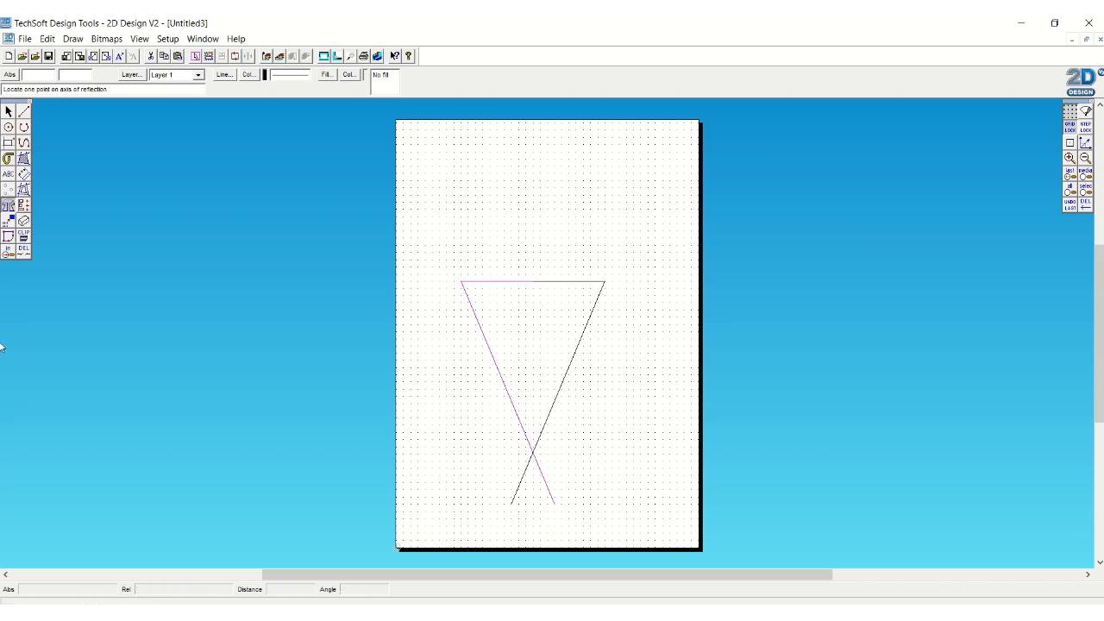
# Trim the two line ends below the crossing point to leave a downward-pointing triangle
pyautogui.click(27, 256)
pyautogui.click(515, 499)
pyautogui.click(553, 498)
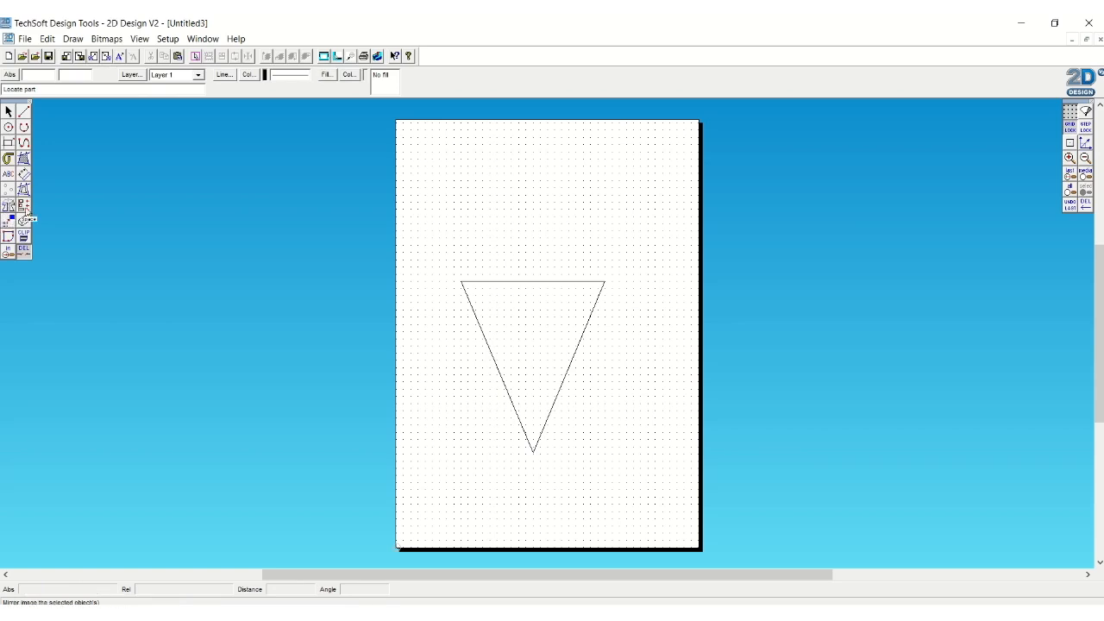
# Stretch the whole triangle downward to near the page's bottom edge and widen it to the right
pyautogui.click(8, 111)
pyautogui.moveTo(165, 157); pyautogui.dragTo(747, 569)
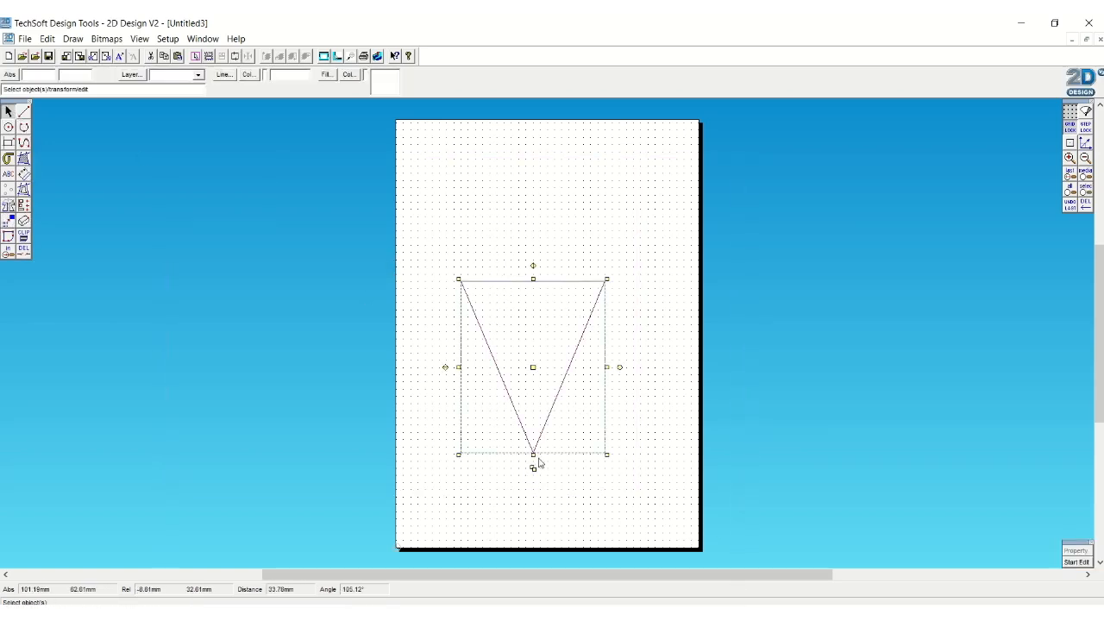
pyautogui.moveTo(533, 455); pyautogui.dragTo(533, 535)
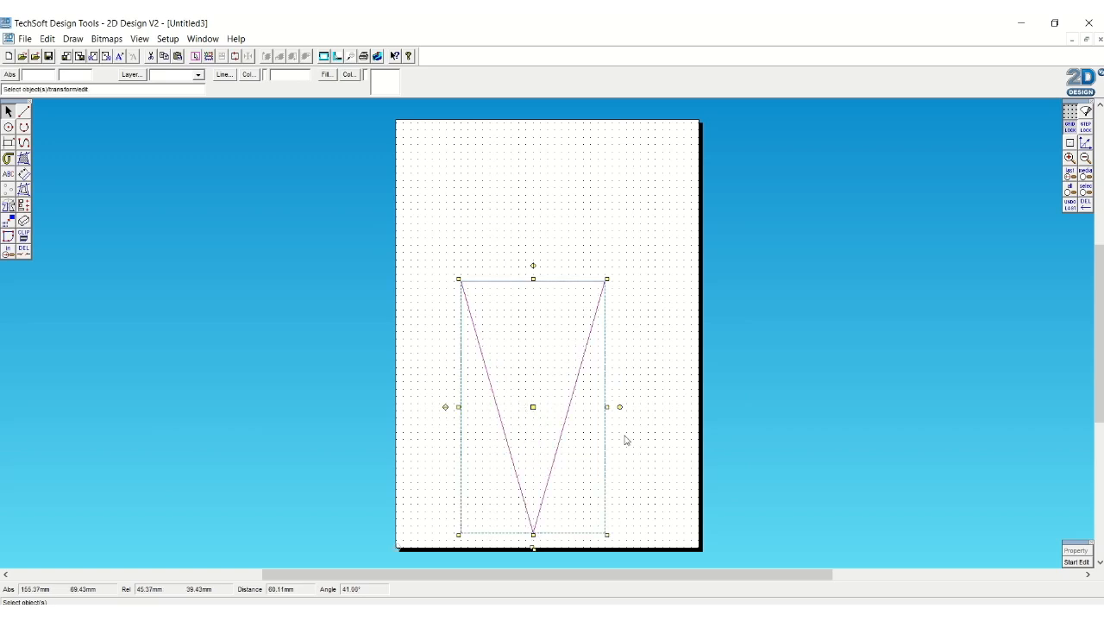
pyautogui.moveTo(607, 406); pyautogui.dragTo(640, 406)
# Draw a line parallel to the triangle's left side, just inside it and overrunning the triangle at both ends
pyautogui.click(24, 112)
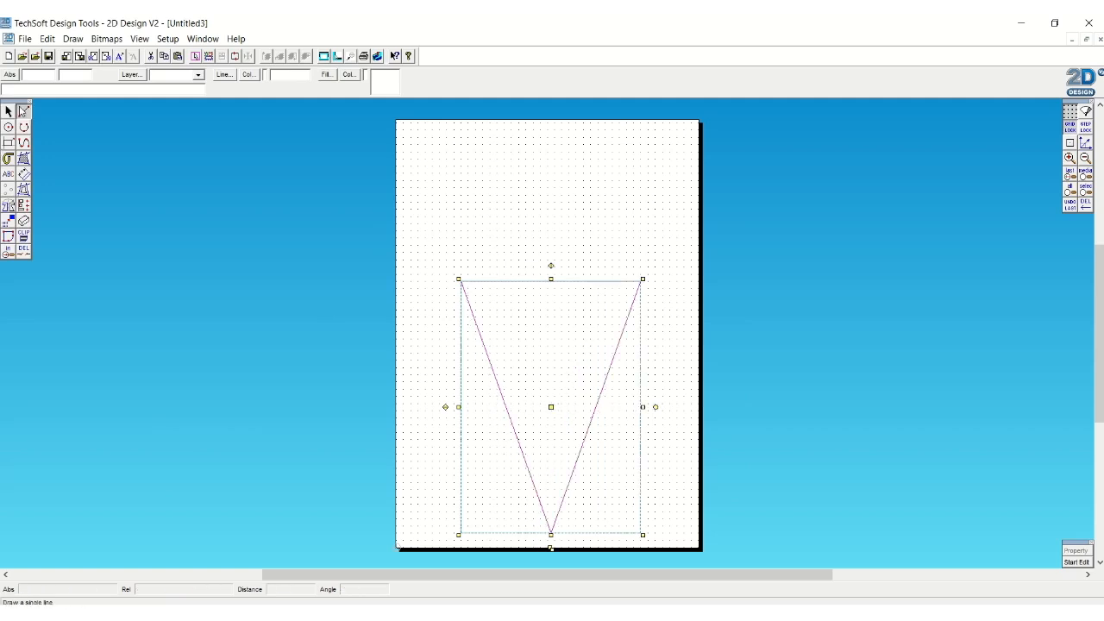
pyautogui.click(467, 275)
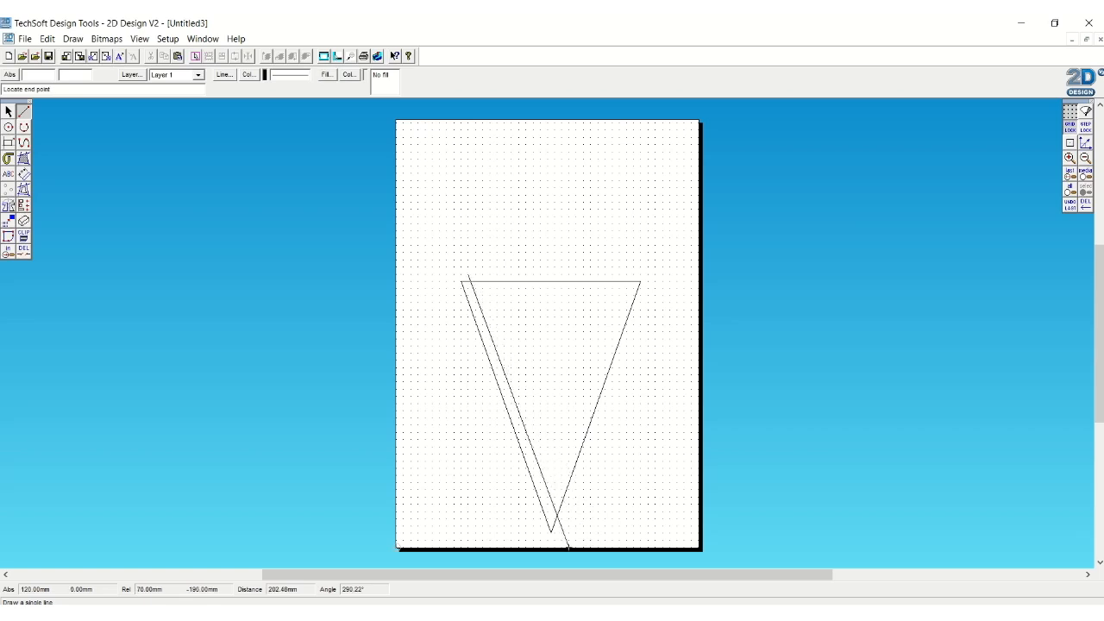
pyautogui.click(561, 540)
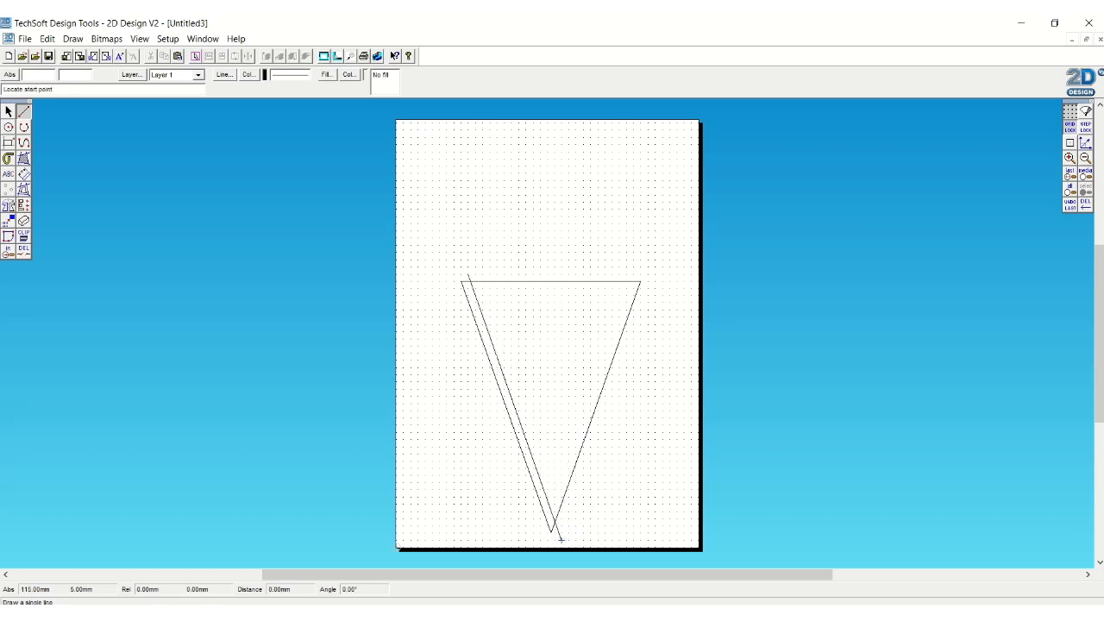
pyautogui.press('Escape')
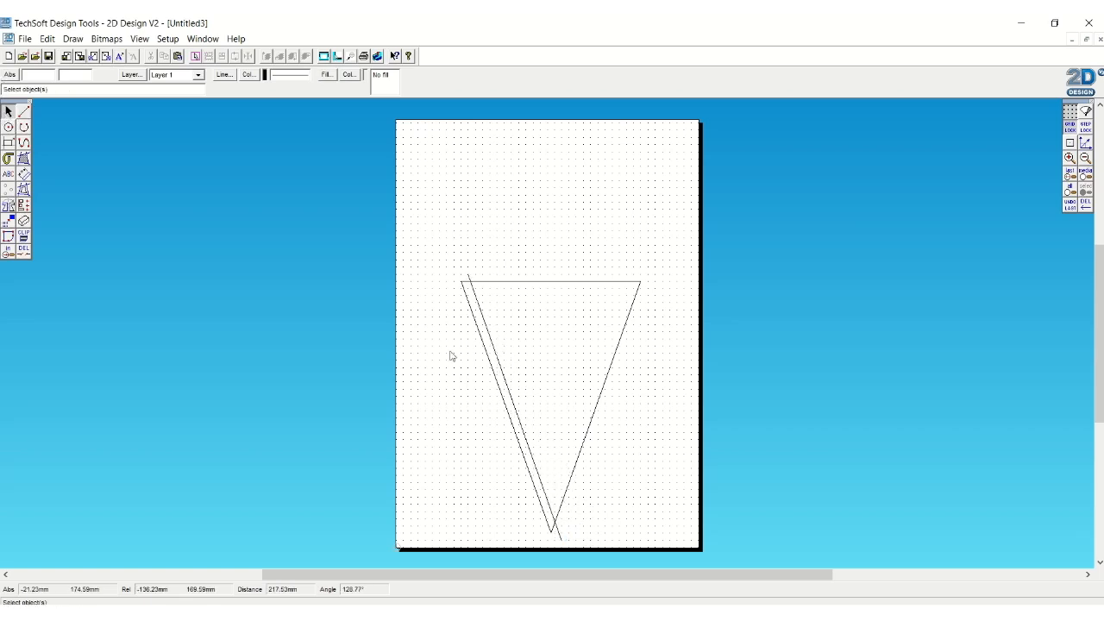
# Copy the inner slanted line repeatedly across the triangle, offsetting each repeat 5 mm right and 5 mm up
pyautogui.click(508, 394)
pyautogui.doubleClick(8, 205)
pyautogui.click(580, 320)
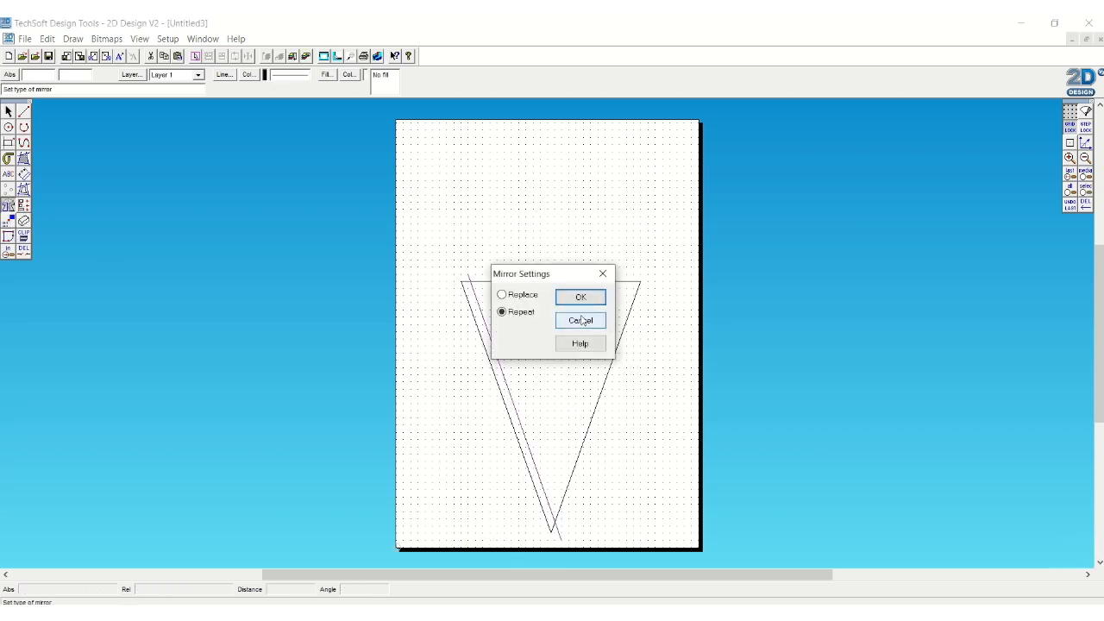
pyautogui.click(24, 207)
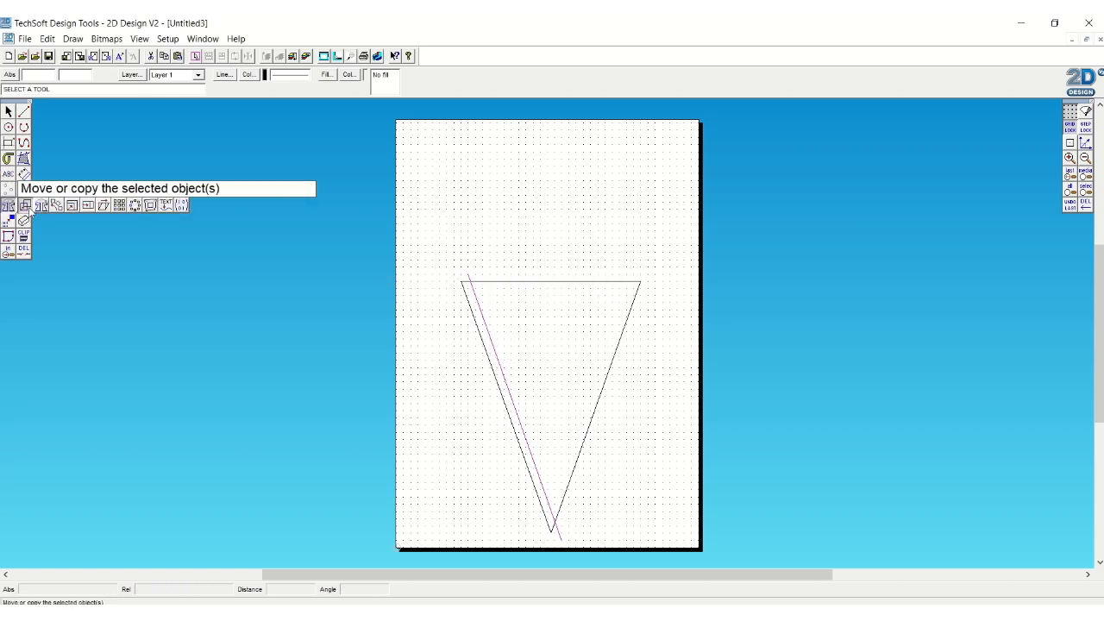
pyautogui.doubleClick(25, 206)
pyautogui.click(487, 312)
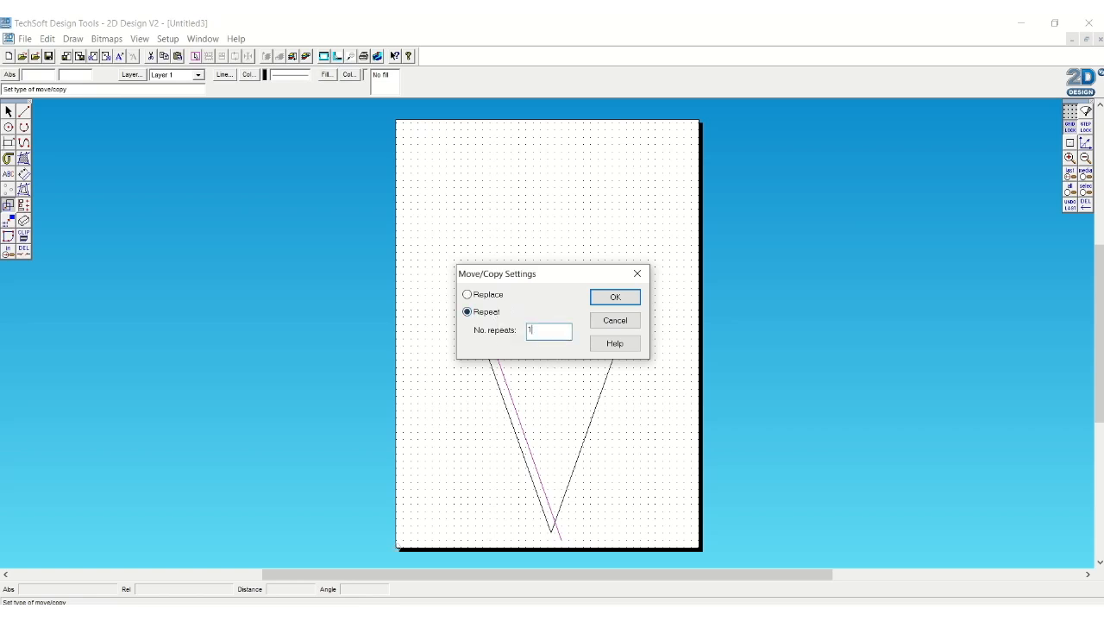
pyautogui.click(630, 297)
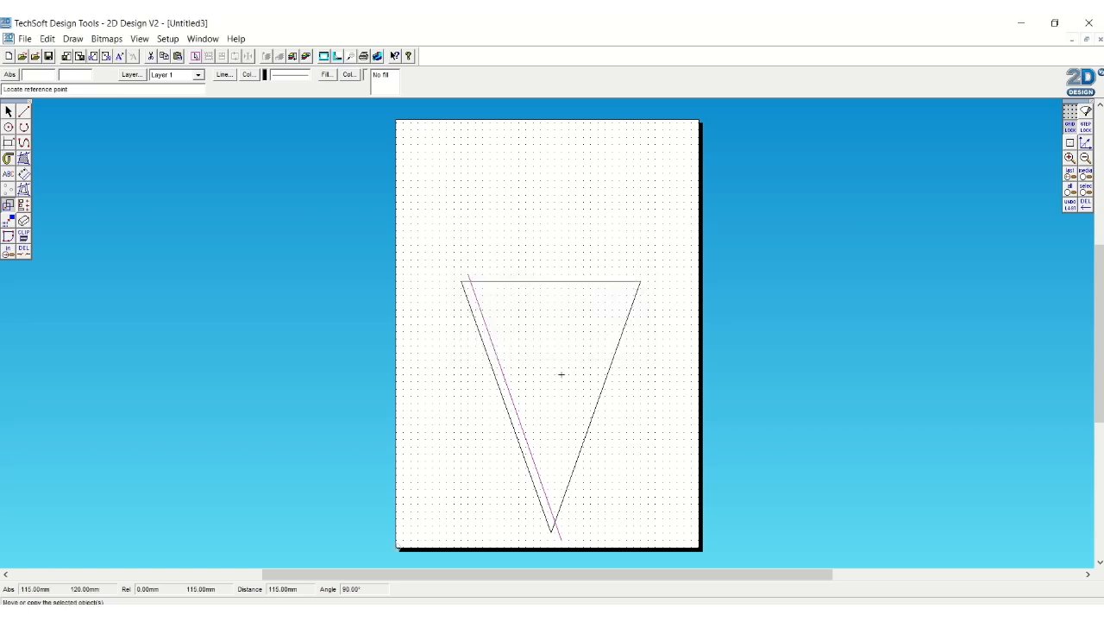
pyautogui.click(511, 396)
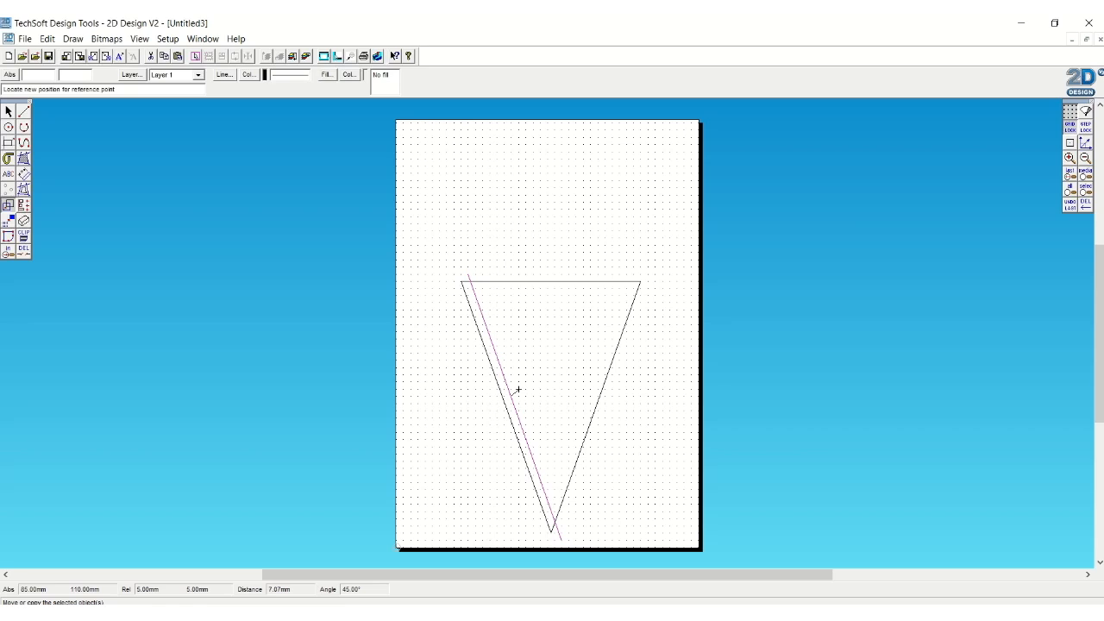
pyautogui.click(519, 390)
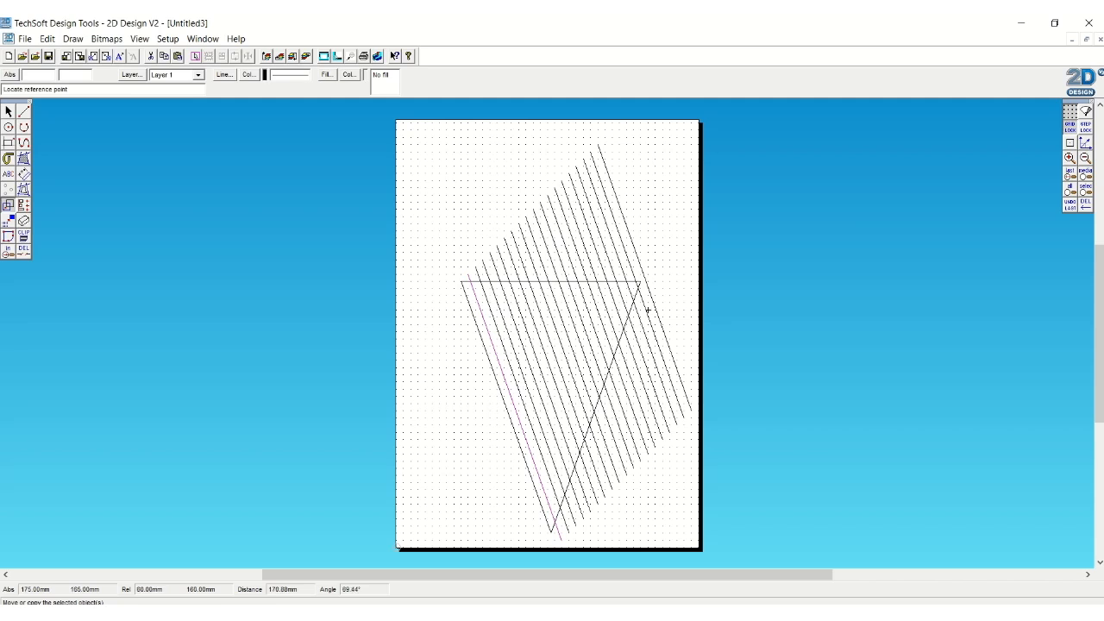
# Trim the slanted lines' ends above the triangle's top edge and remove the rightmost copy lying outside the triangle
pyautogui.click(24, 251)
pyautogui.click(630, 234)
pyautogui.click(618, 234)
pyautogui.click(611, 235)
pyautogui.click(601, 235)
pyautogui.click(574, 237)
pyautogui.click(591, 238)
pyautogui.click(582, 237)
pyautogui.click(565, 242)
pyautogui.click(554, 243)
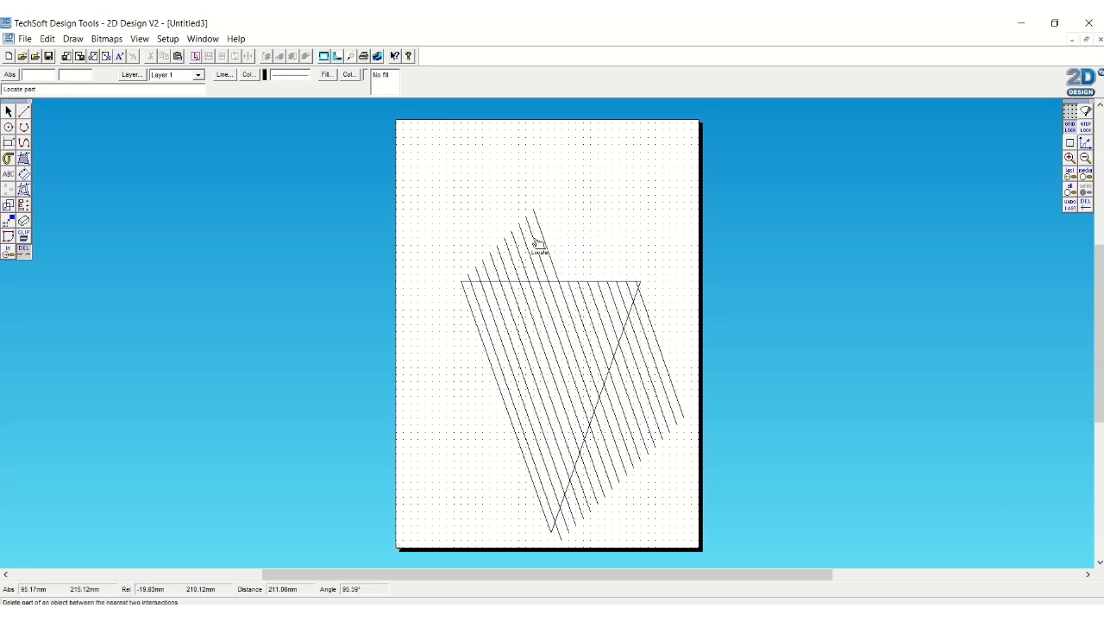
pyautogui.click(529, 248)
pyautogui.click(518, 254)
pyautogui.click(509, 256)
pyautogui.click(500, 266)
pyautogui.click(492, 272)
pyautogui.click(484, 272)
pyautogui.click(476, 275)
pyautogui.click(468, 279)
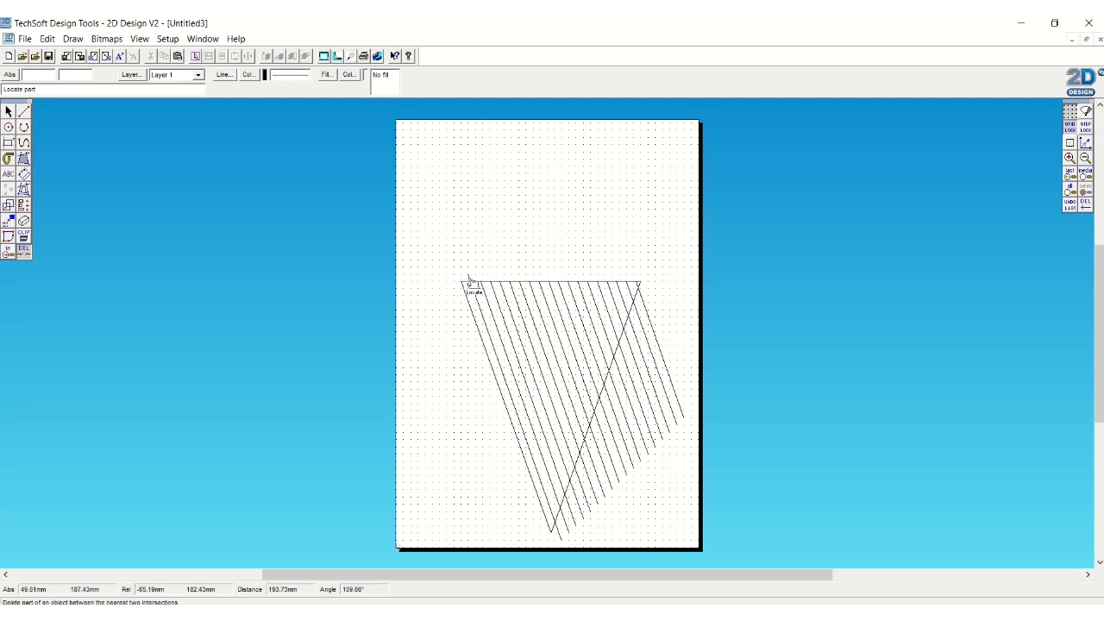
# Trim the slanted lines' lower ends that extend beyond the triangle's right side, down to its tip
pyautogui.click(682, 419)
pyautogui.click(678, 420)
pyautogui.click(662, 431)
pyautogui.click(668, 428)
pyautogui.click(654, 438)
pyautogui.click(645, 438)
pyautogui.click(632, 452)
pyautogui.click(627, 458)
pyautogui.click(616, 468)
pyautogui.click(614, 475)
pyautogui.click(610, 480)
pyautogui.click(603, 487)
pyautogui.click(594, 496)
pyautogui.click(589, 501)
pyautogui.click(580, 511)
pyautogui.click(577, 521)
pyautogui.click(573, 518)
pyautogui.click(566, 528)
pyautogui.click(560, 536)
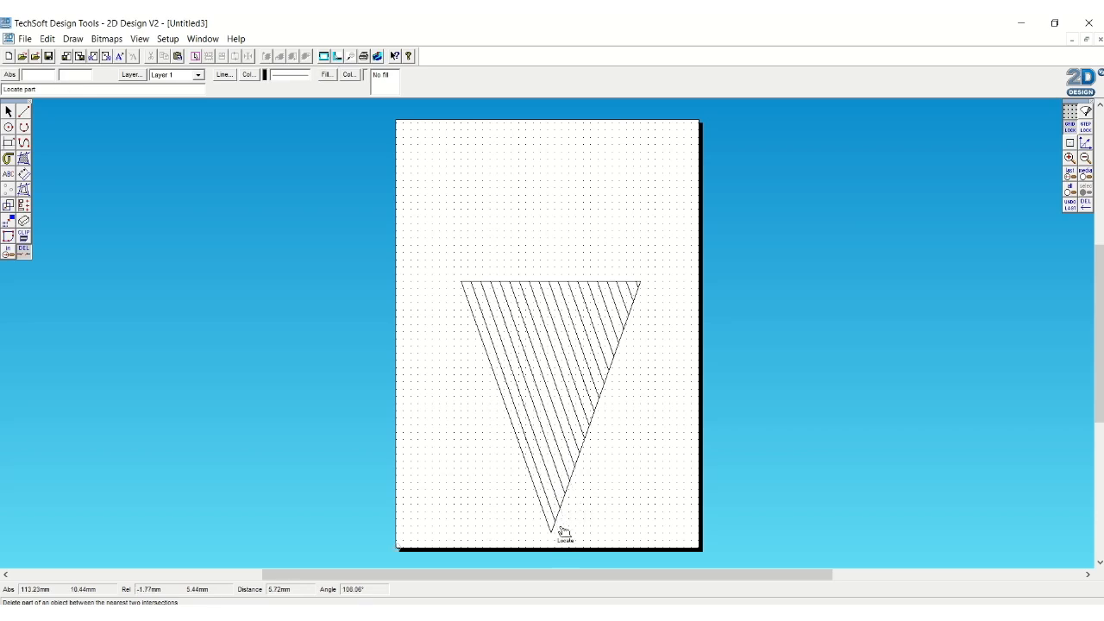
# Draw a line parallel to the triangle's right side, just inside it and overrunning the triangle at both ends
pyautogui.click(24, 111)
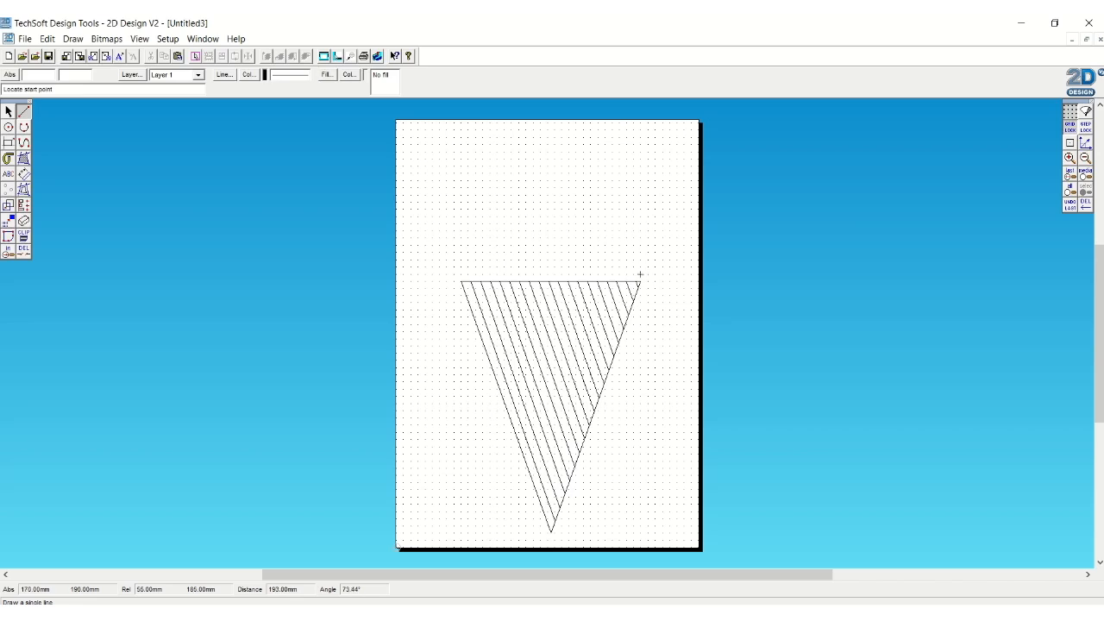
pyautogui.click(632, 275)
pyautogui.click(540, 533)
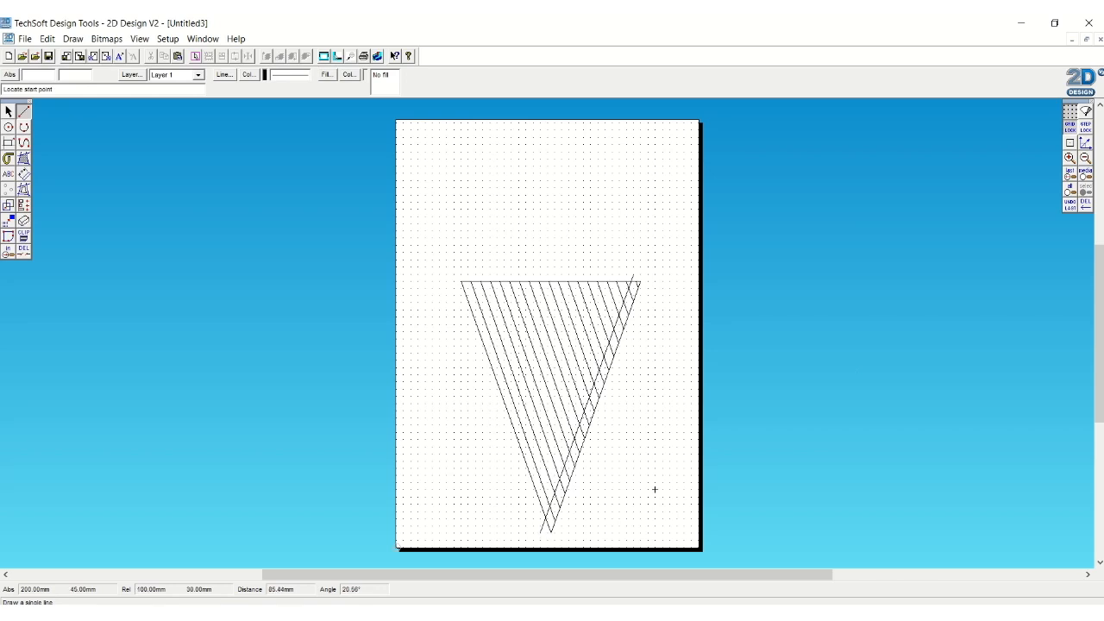
# Copy the line just inside the triangle's right side with 18 repeats, offsetting each one 5 mm left and 5 mm up
pyautogui.click(8, 111)
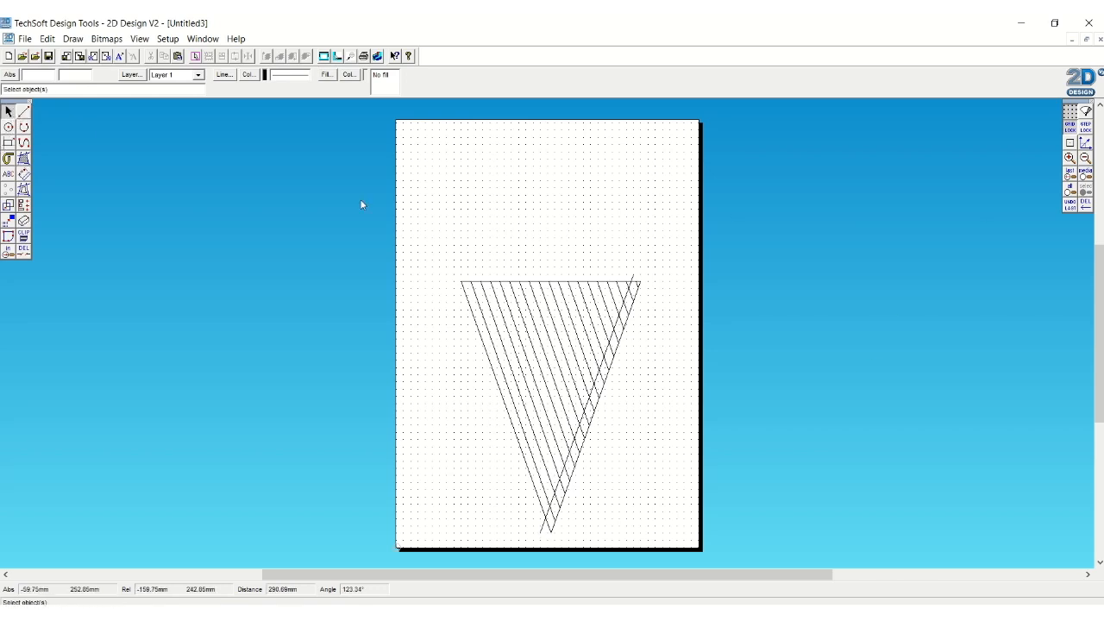
pyautogui.click(629, 294)
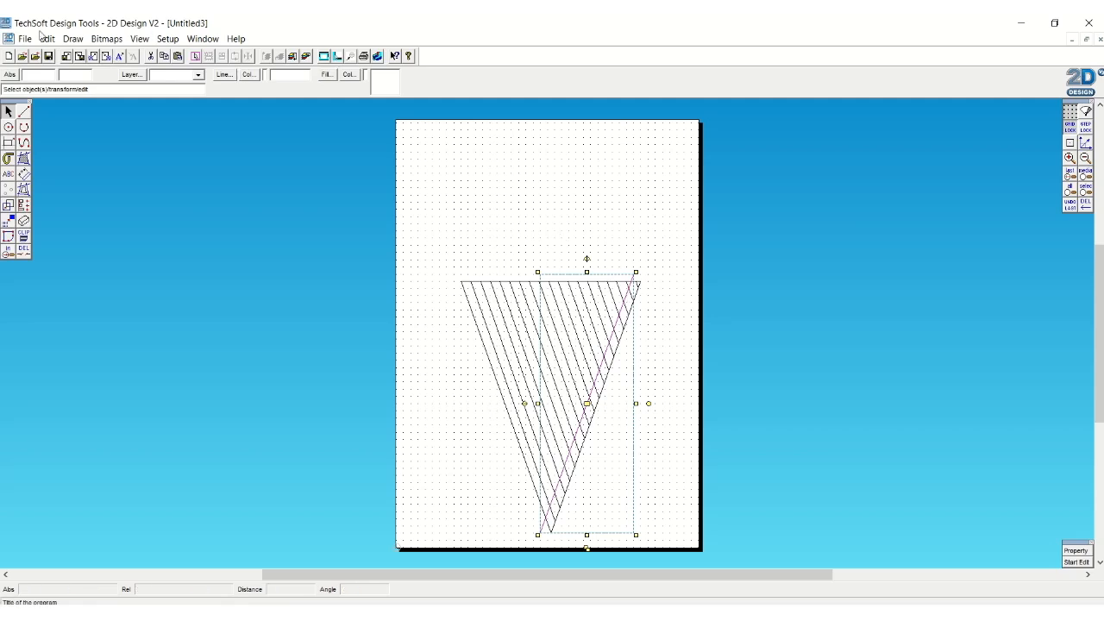
pyautogui.click(8, 204)
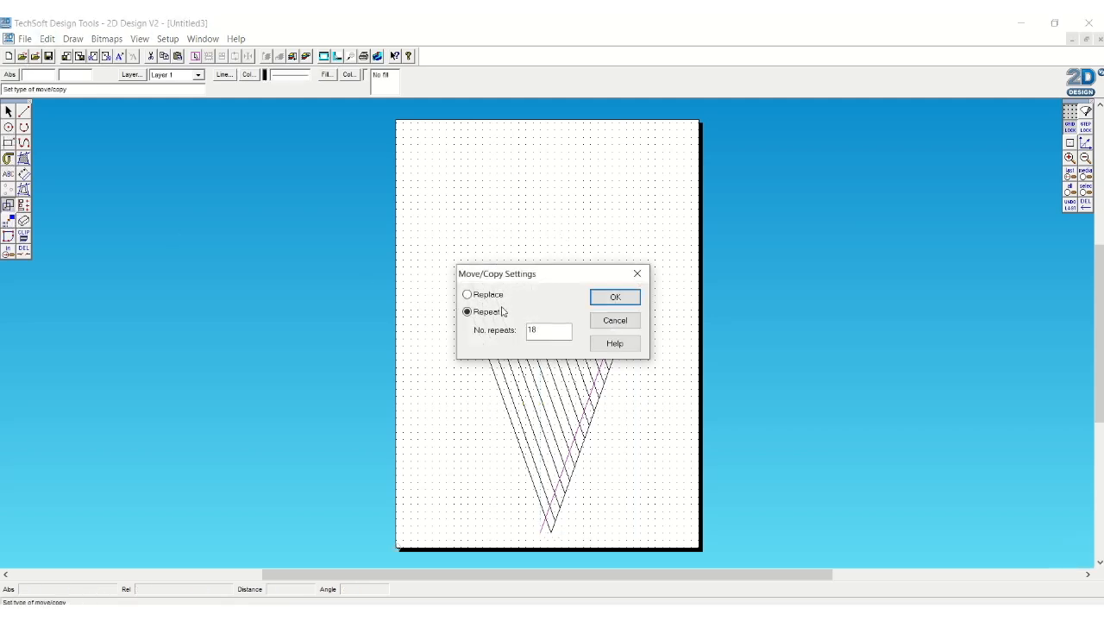
pyautogui.click(614, 298)
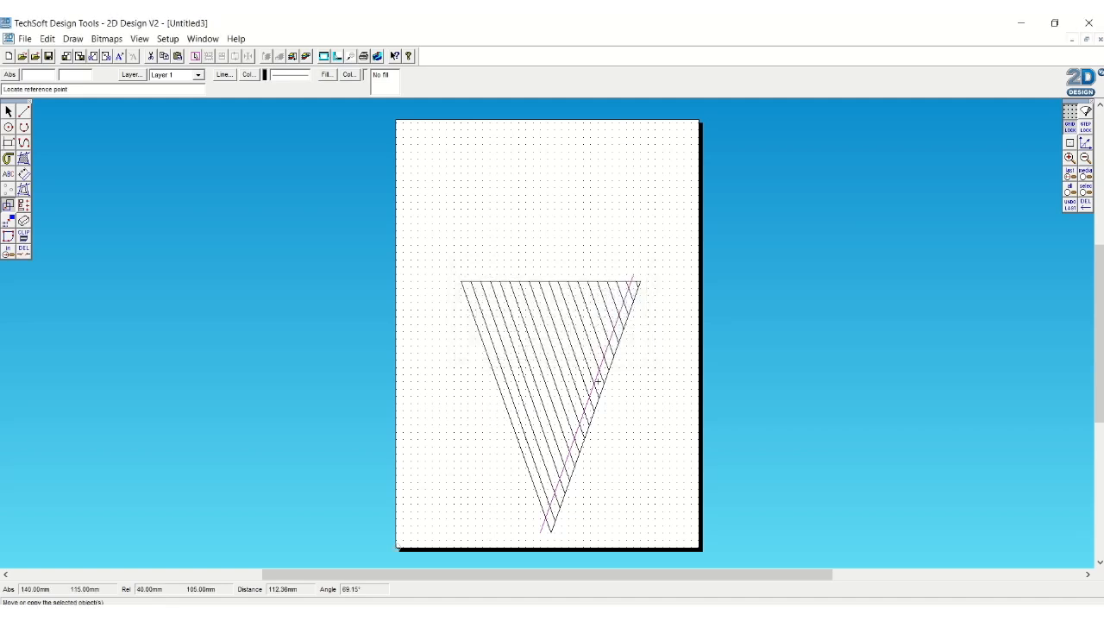
pyautogui.click(597, 374)
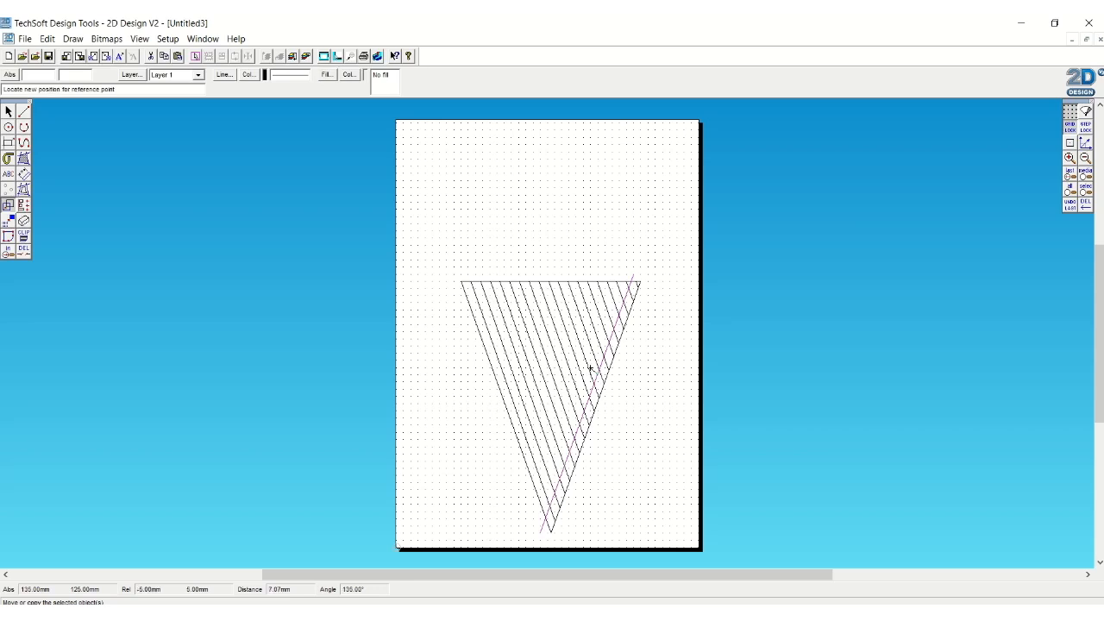
pyautogui.click(591, 369)
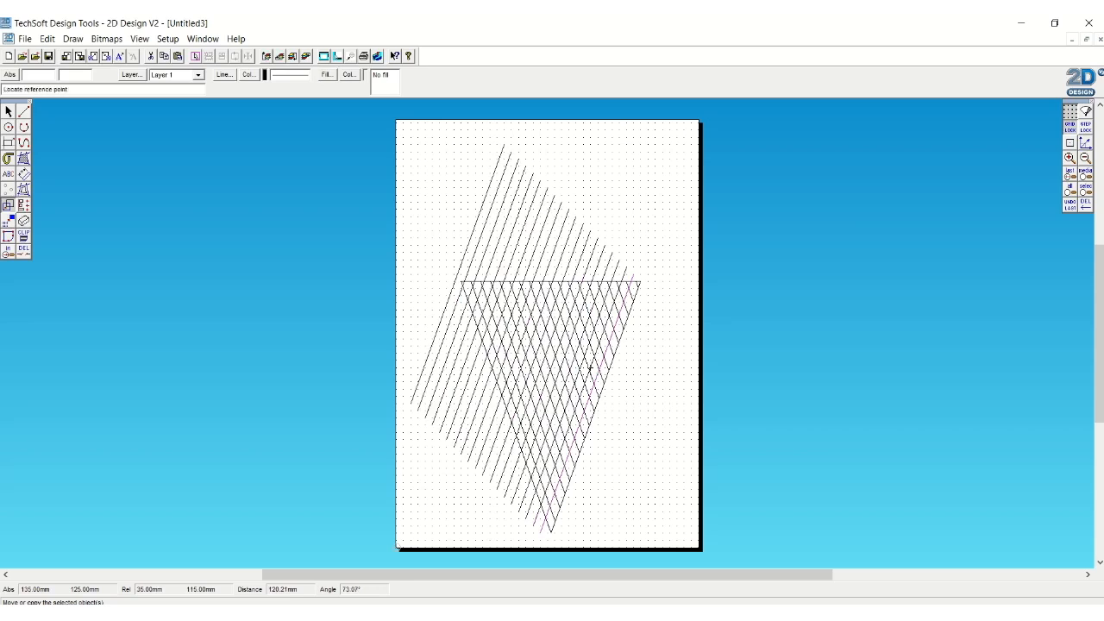
# Trim the new lines' ends above the triangle's top edge and remove the leftmost copy lying outside the triangle
pyautogui.click(24, 250)
pyautogui.click(490, 195)
pyautogui.click(502, 198)
pyautogui.click(512, 202)
pyautogui.click(520, 206)
pyautogui.click(524, 210)
pyautogui.click(529, 213)
pyautogui.click(549, 226)
pyautogui.click(560, 232)
pyautogui.click(561, 235)
pyautogui.click(565, 237)
pyautogui.click(568, 239)
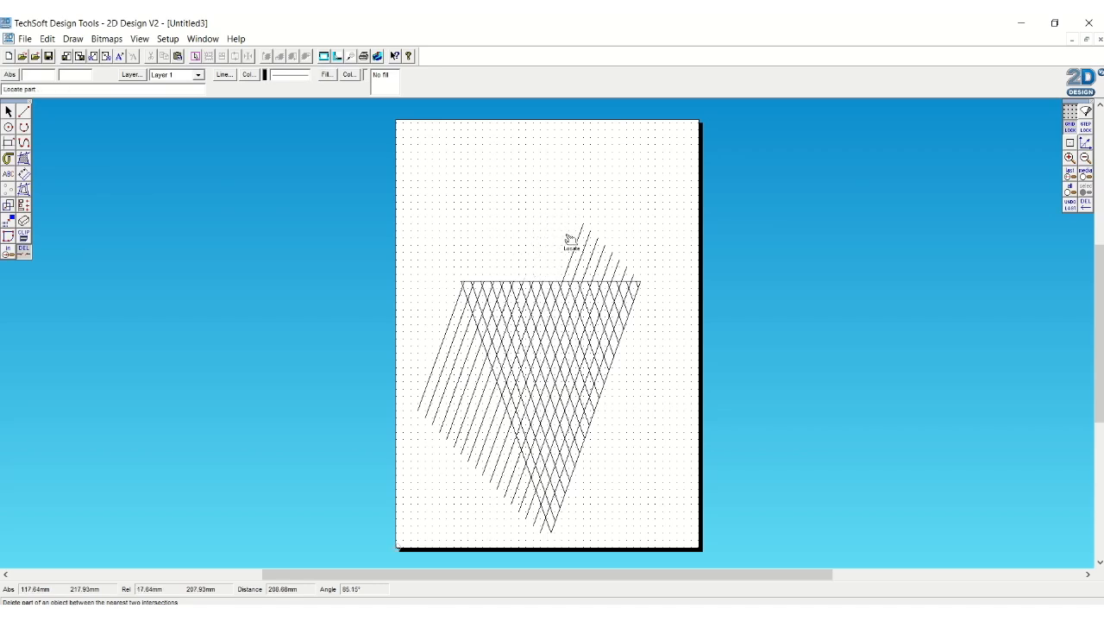
pyautogui.click(578, 248)
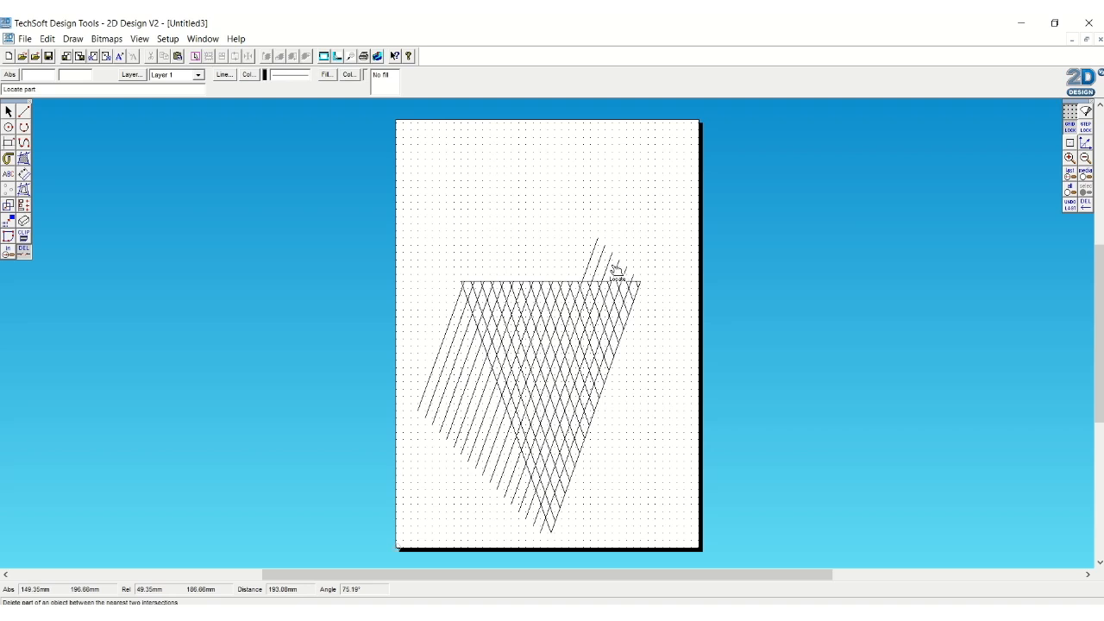
pyautogui.click(606, 262)
pyautogui.click(601, 261)
pyautogui.click(609, 265)
pyautogui.click(615, 269)
pyautogui.click(624, 273)
pyautogui.click(630, 278)
# Trim the new lines' lower ends that extend beyond the triangle's left side, down to its tip
pyautogui.click(432, 382)
pyautogui.click(436, 385)
pyautogui.click(443, 390)
pyautogui.click(455, 406)
pyautogui.click(461, 415)
pyautogui.click(468, 423)
pyautogui.click(475, 433)
pyautogui.click(483, 443)
pyautogui.click(486, 460)
pyautogui.click(495, 476)
pyautogui.click(507, 494)
pyautogui.click(504, 490)
pyautogui.click(512, 499)
pyautogui.click(520, 508)
pyautogui.click(526, 516)
pyautogui.click(533, 524)
pyautogui.click(540, 531)
# Draw two overlapping circles as scoops across the cone's top edge, making the right one larger
pyautogui.click(9, 128)
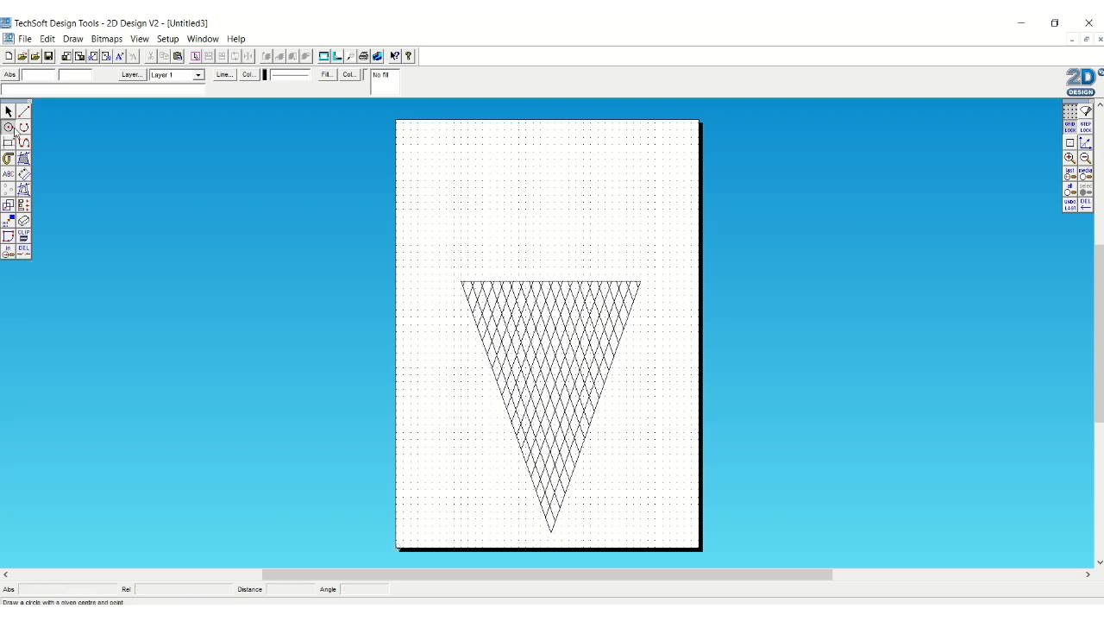
pyautogui.click(504, 252)
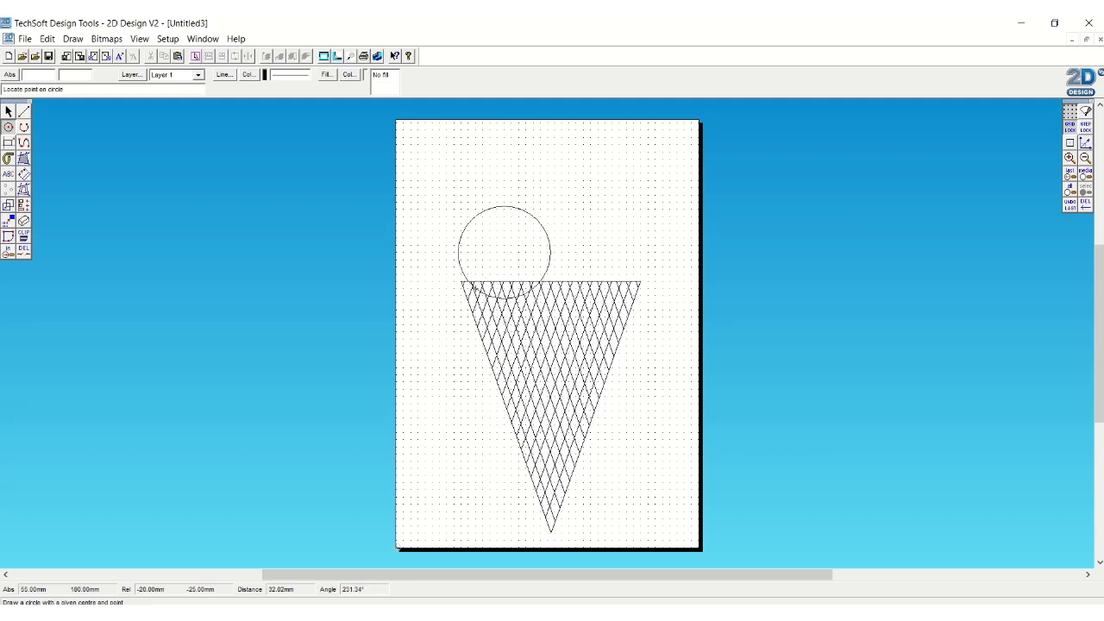
pyautogui.click(467, 287)
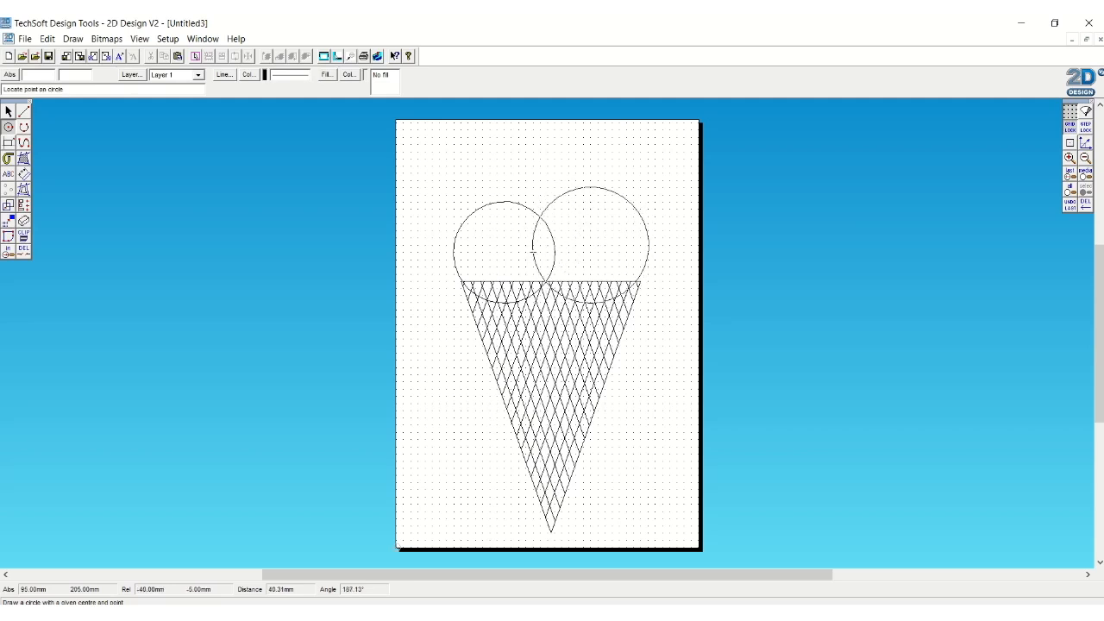
pyautogui.click(532, 247)
# Move the larger right circle about 5 mm down into the cone
pyautogui.click(8, 111)
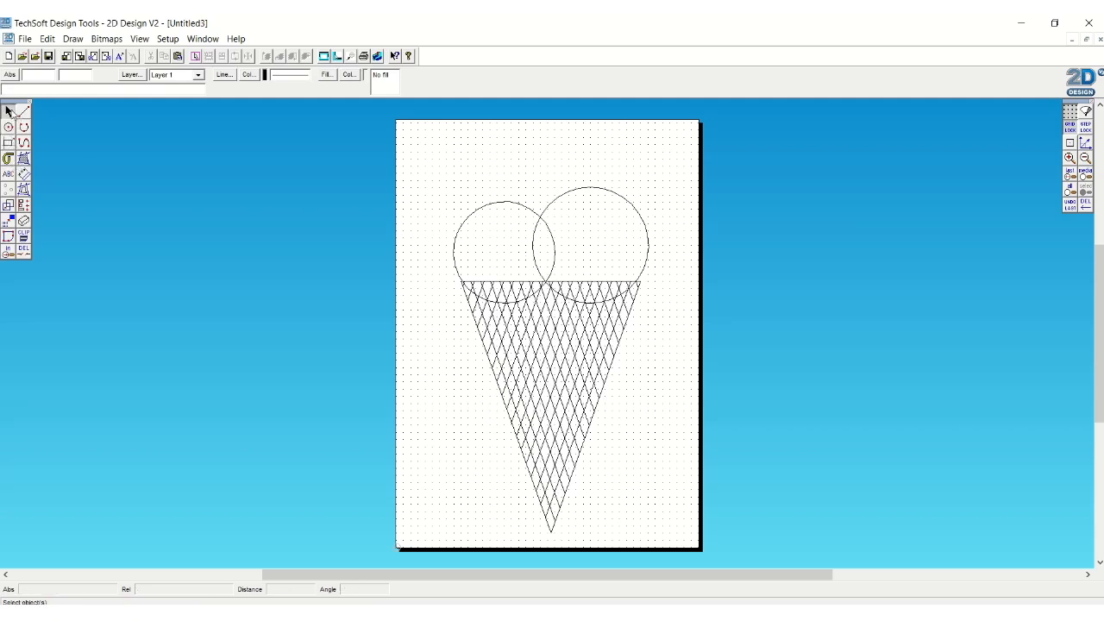
pyautogui.click(642, 223)
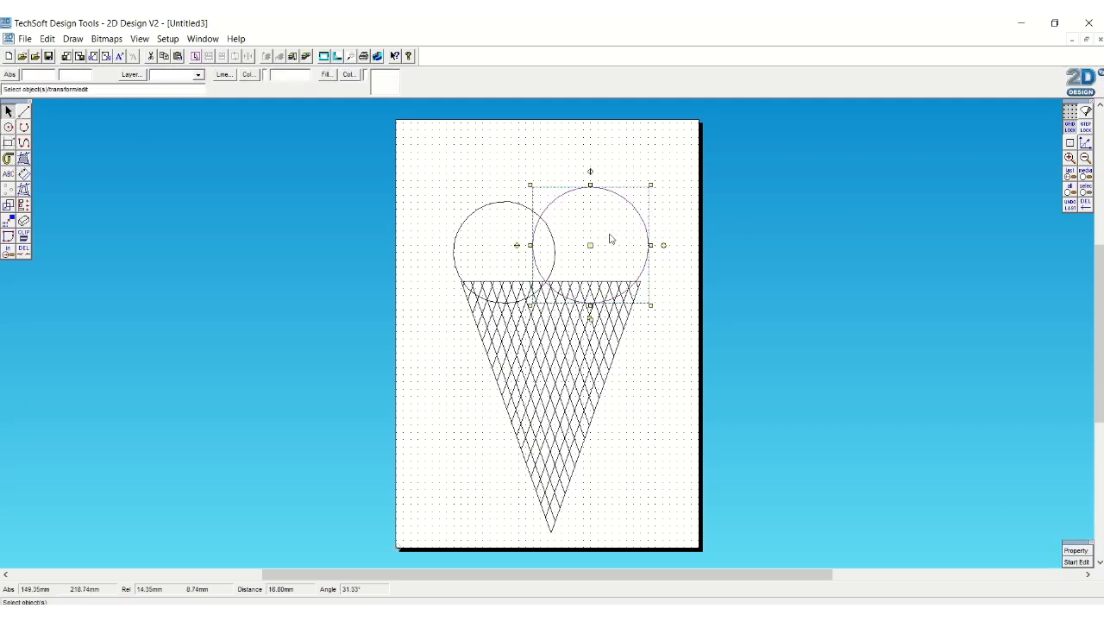
pyautogui.moveTo(591, 245); pyautogui.dragTo(595, 254)
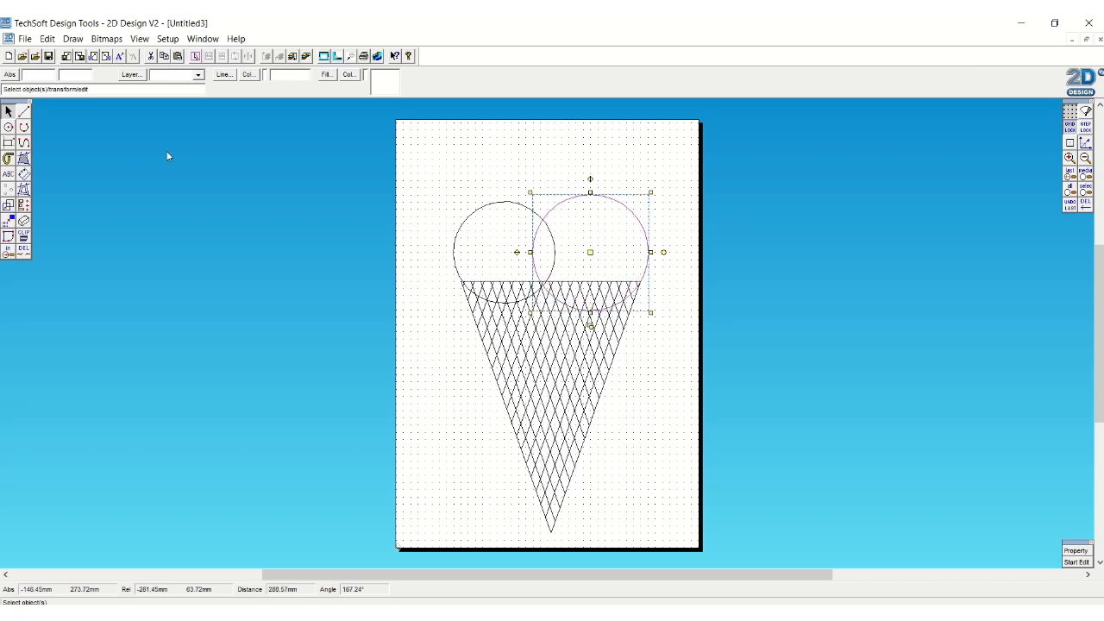
# Draw a third, smaller circle above the two scoops, centred between them and overlapping both
pyautogui.click(9, 126)
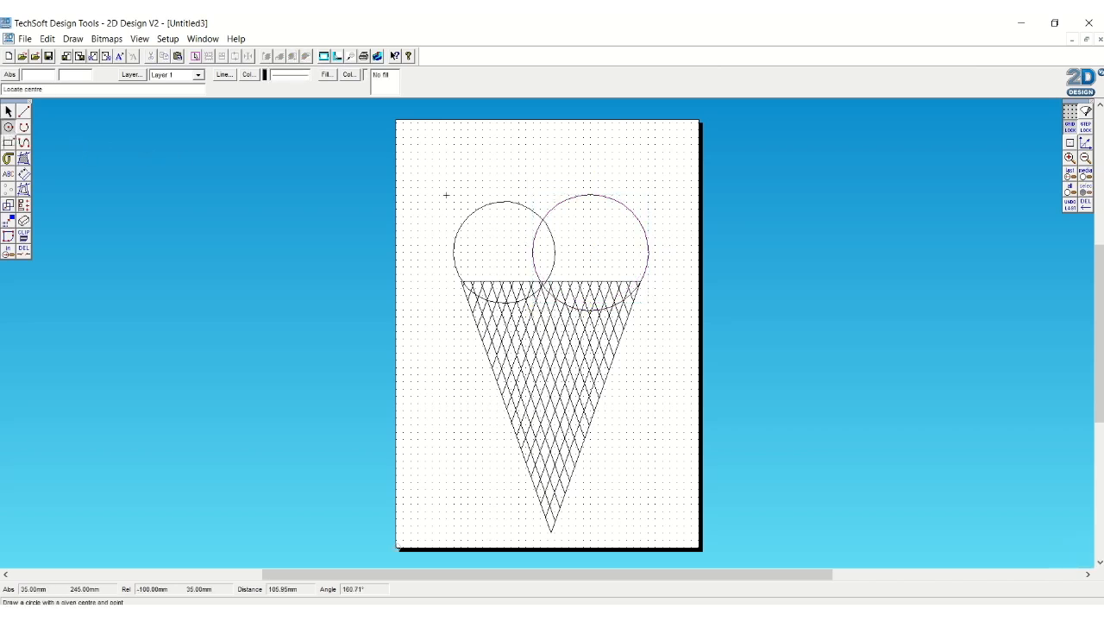
pyautogui.click(540, 209)
pyautogui.click(532, 244)
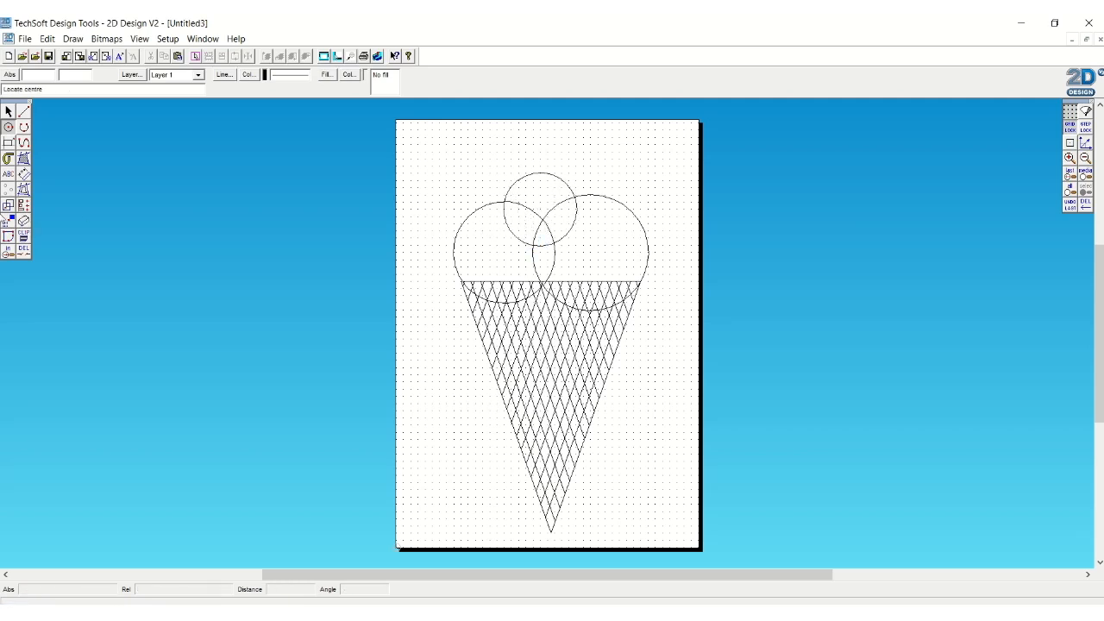
# Trim the overlapping arcs so the right circle is in front, with the small circle behind it and the left circle rearmost
pyautogui.click(26, 254)
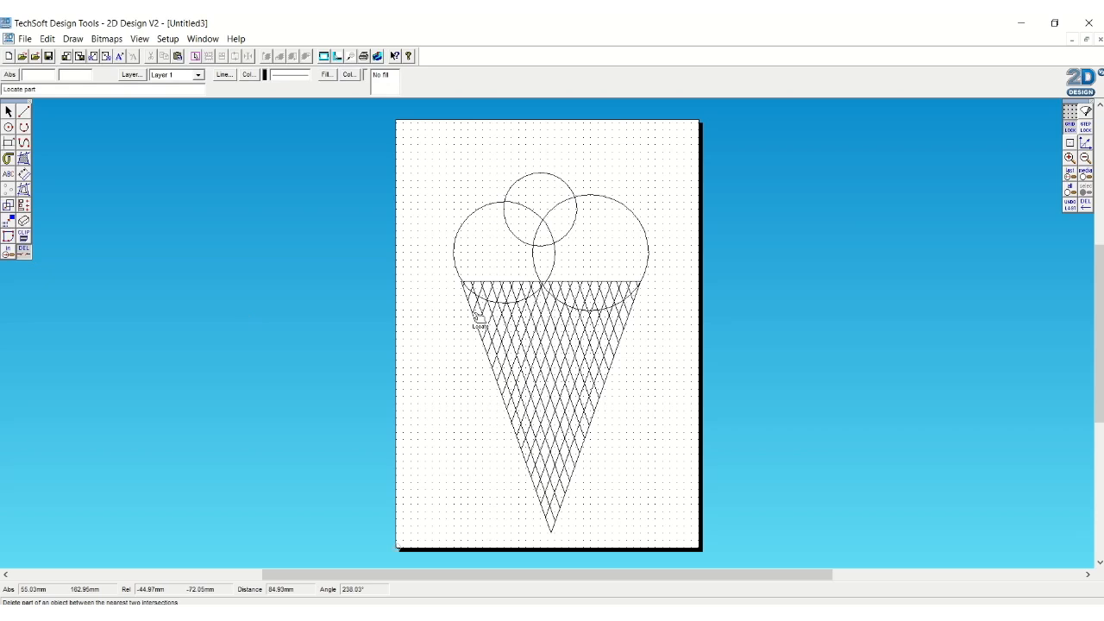
pyautogui.click(526, 216)
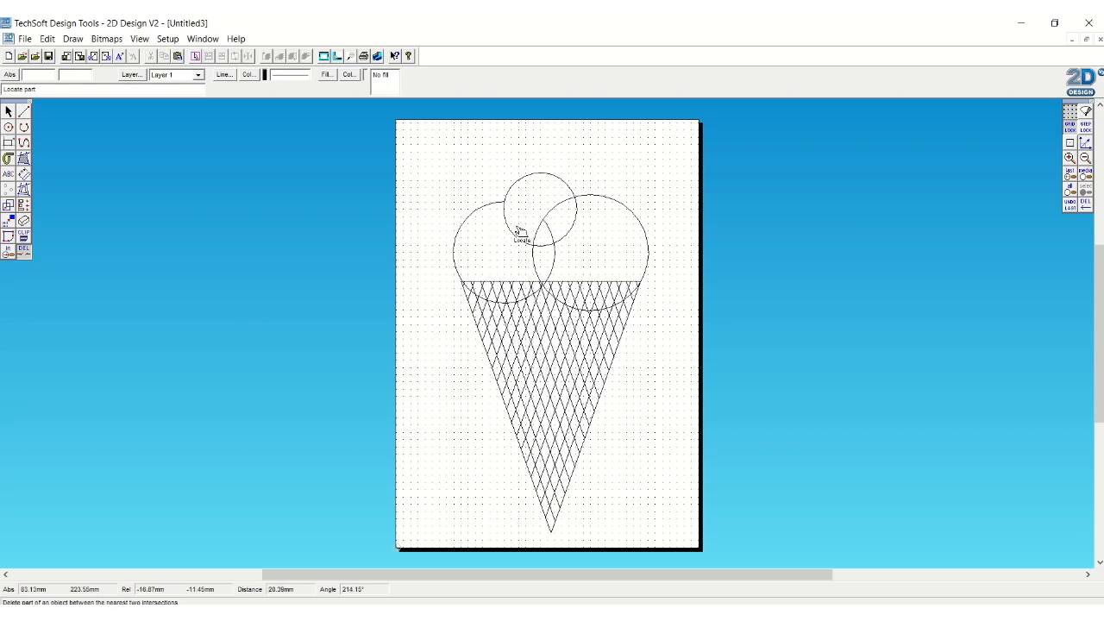
pyautogui.click(565, 250)
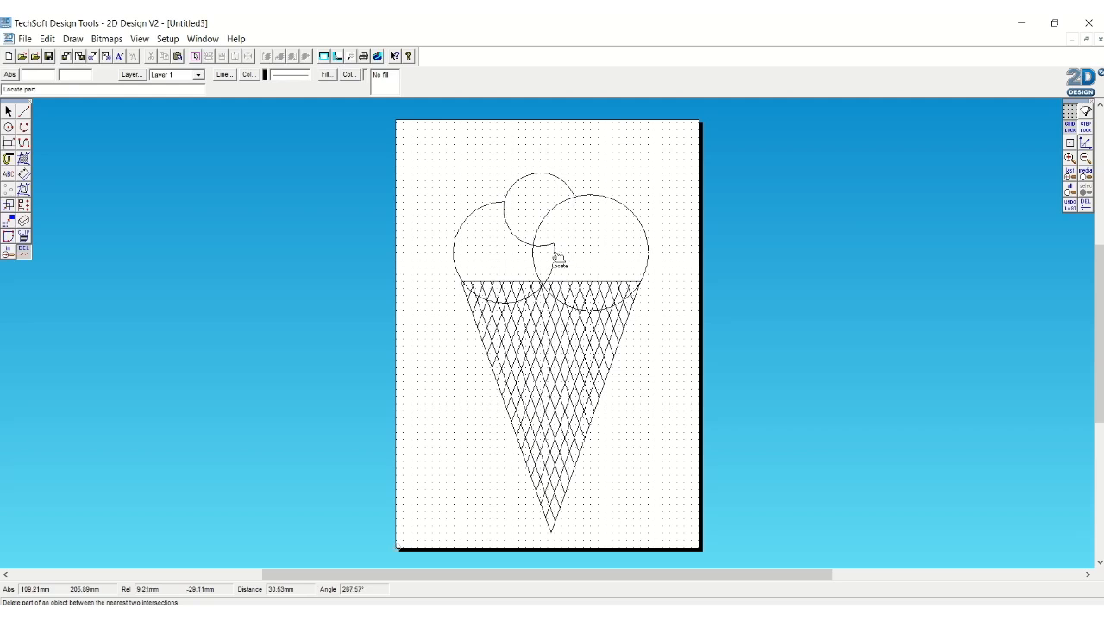
pyautogui.click(552, 248)
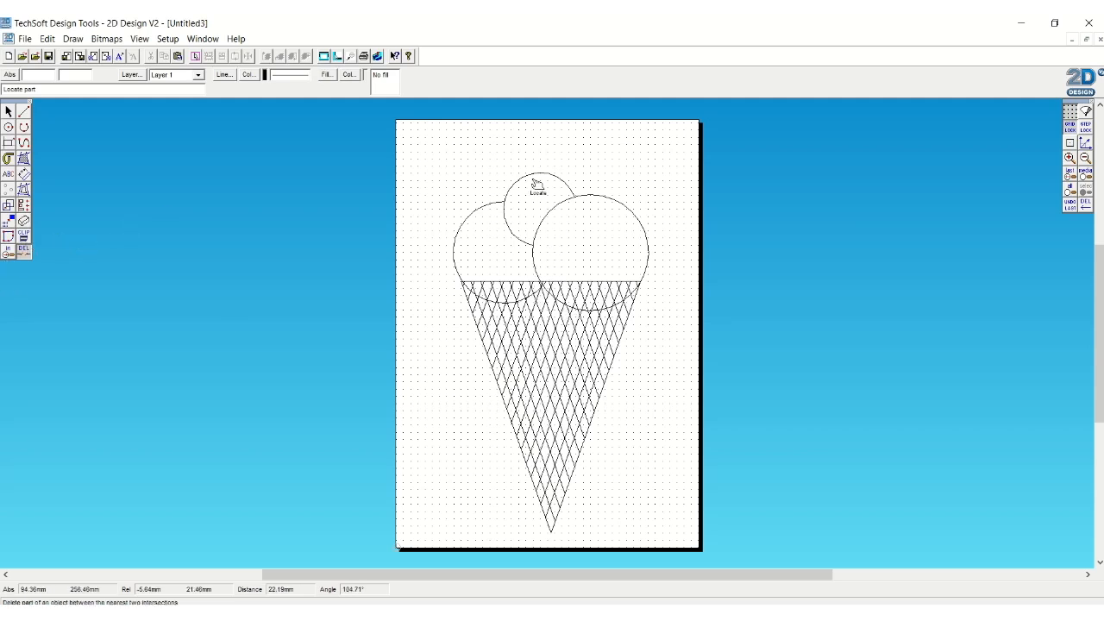
# Delete all the circle pieces above and inside the cone
pyautogui.click(493, 208)
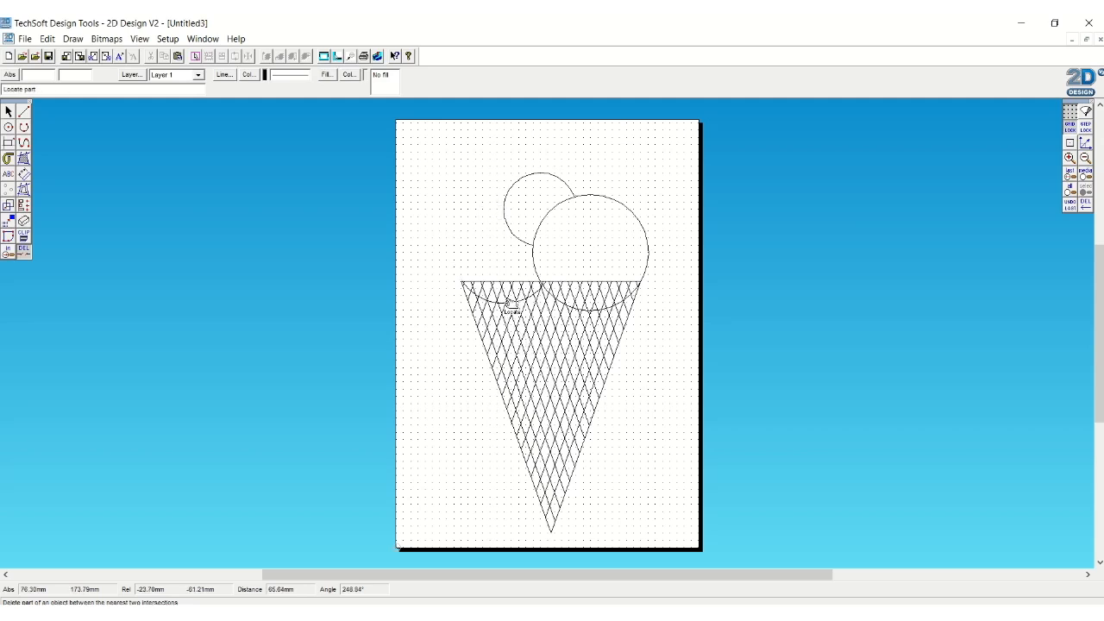
pyautogui.click(1085, 207)
pyautogui.click(1085, 208)
pyautogui.click(1085, 208)
# Try to redo the previously undone action to bring back the deleted circles
pyautogui.click(8, 127)
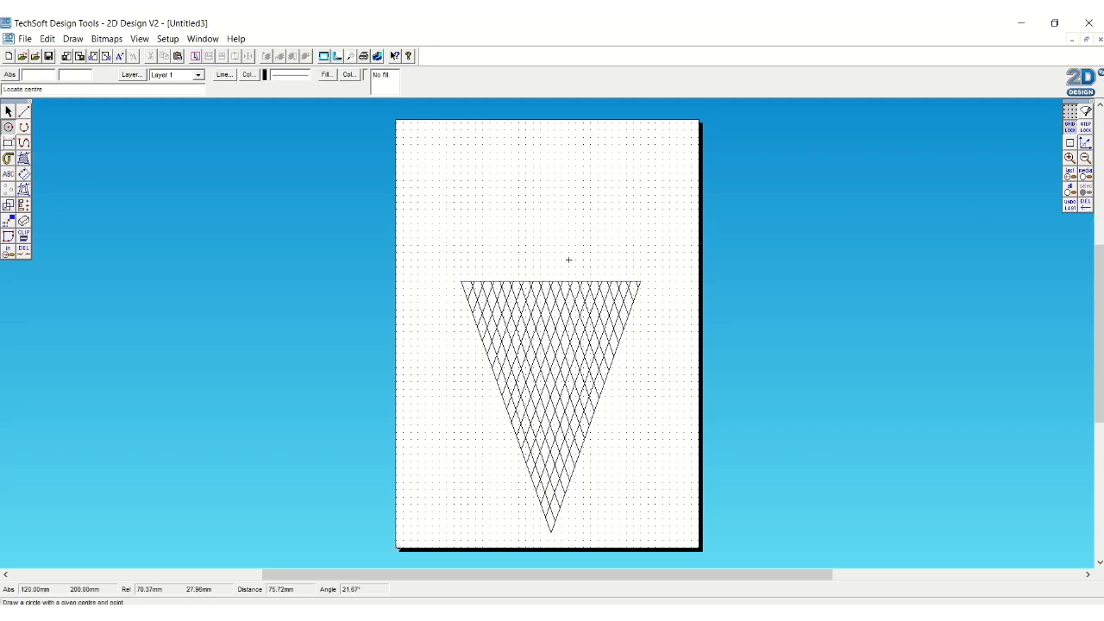
pyautogui.click(51, 40)
pyautogui.click(66, 55)
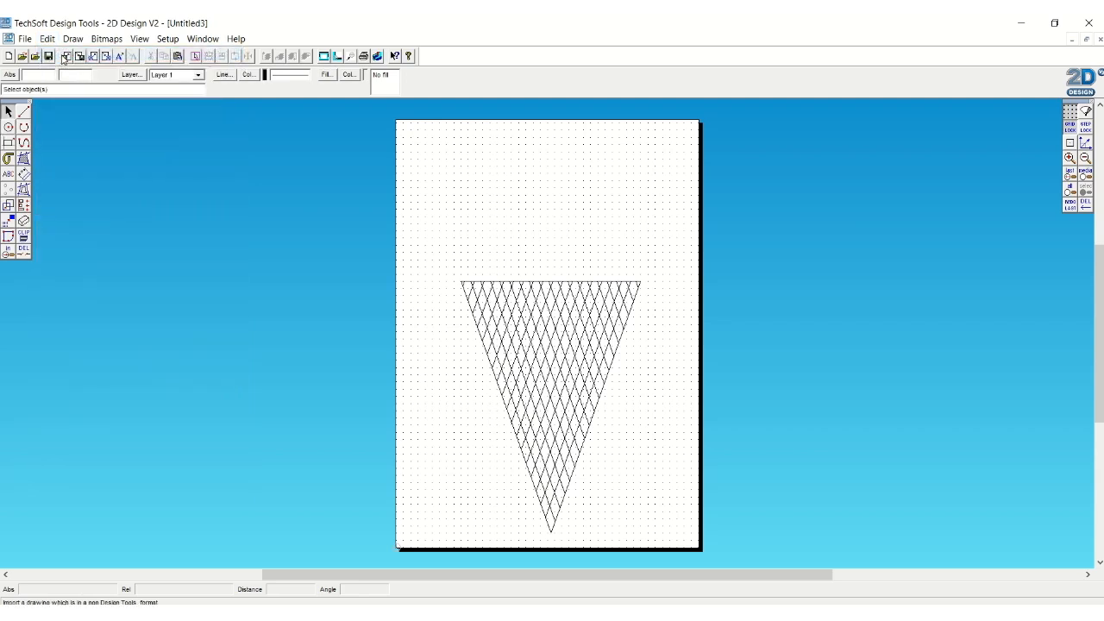
pyautogui.click(49, 39)
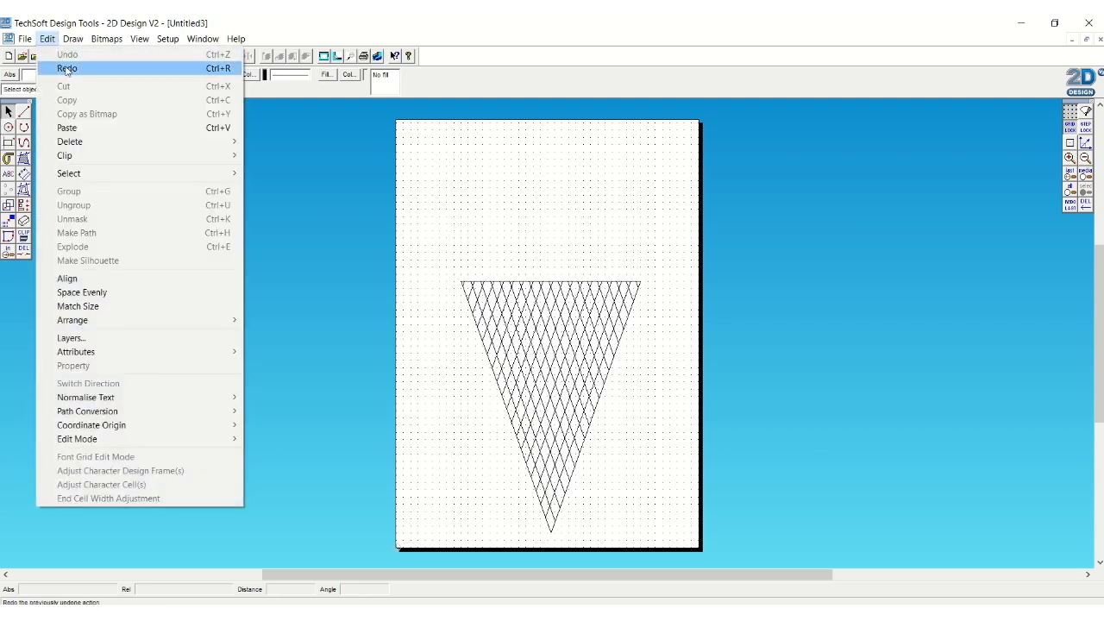
pyautogui.click(66, 69)
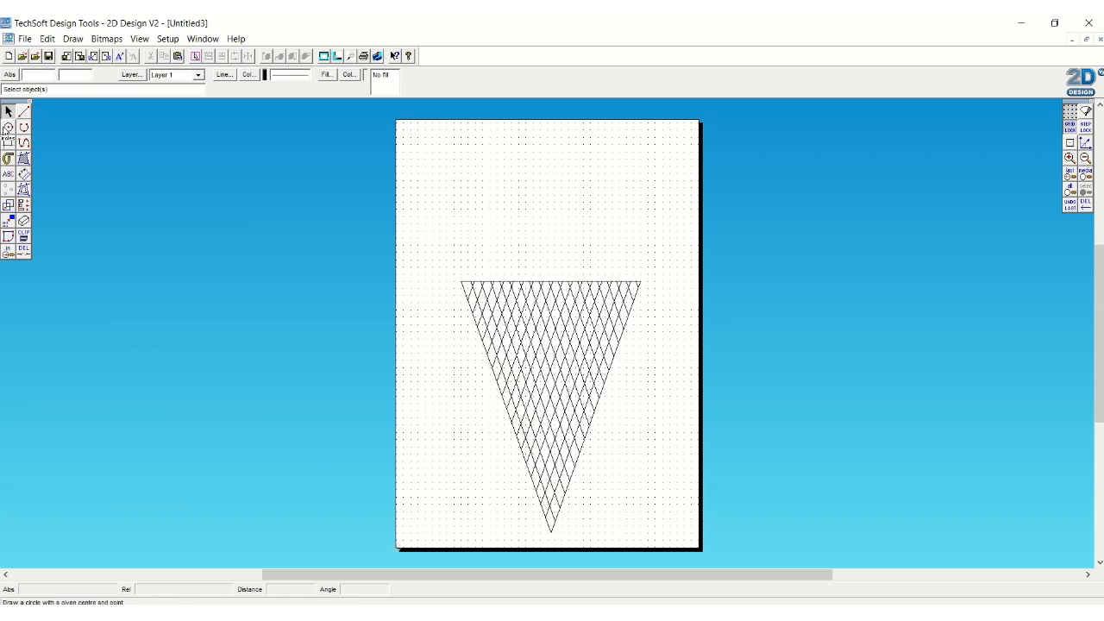
# Draw a circle over the cone's top left corner and a larger one over its top right corner, slightly overlapping
pyautogui.click(502, 251)
pyautogui.click(455, 258)
pyautogui.click(612, 252)
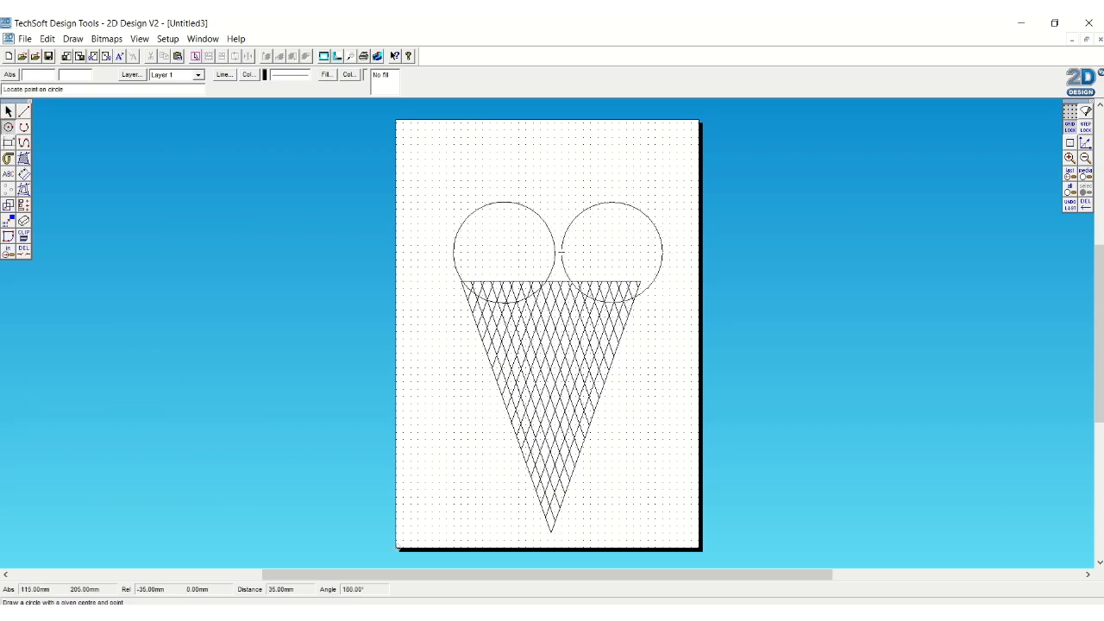
pyautogui.click(548, 253)
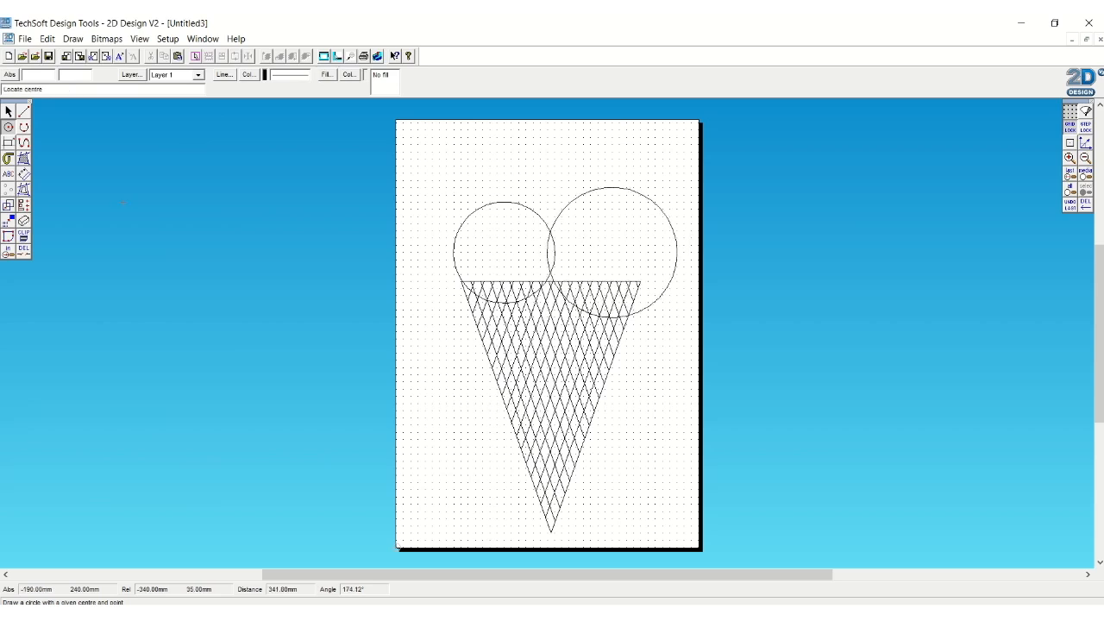
# Move the larger right circle about 20 mm left and 5 mm up so it overlaps the left circle more
pyautogui.click(8, 110)
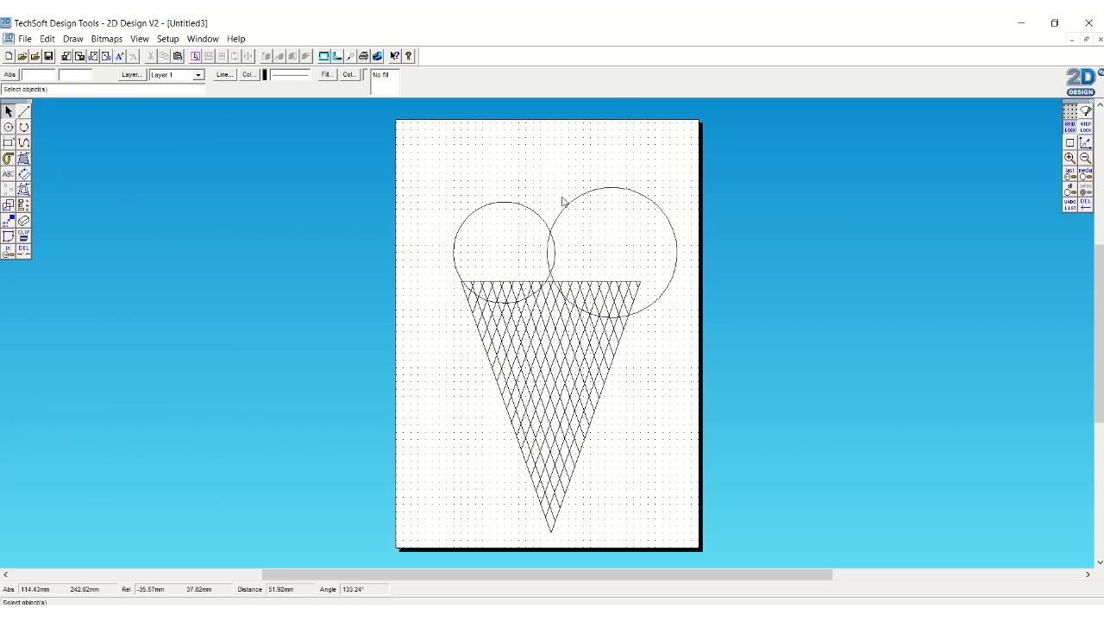
pyautogui.click(580, 205)
pyautogui.moveTo(613, 252); pyautogui.dragTo(584, 246)
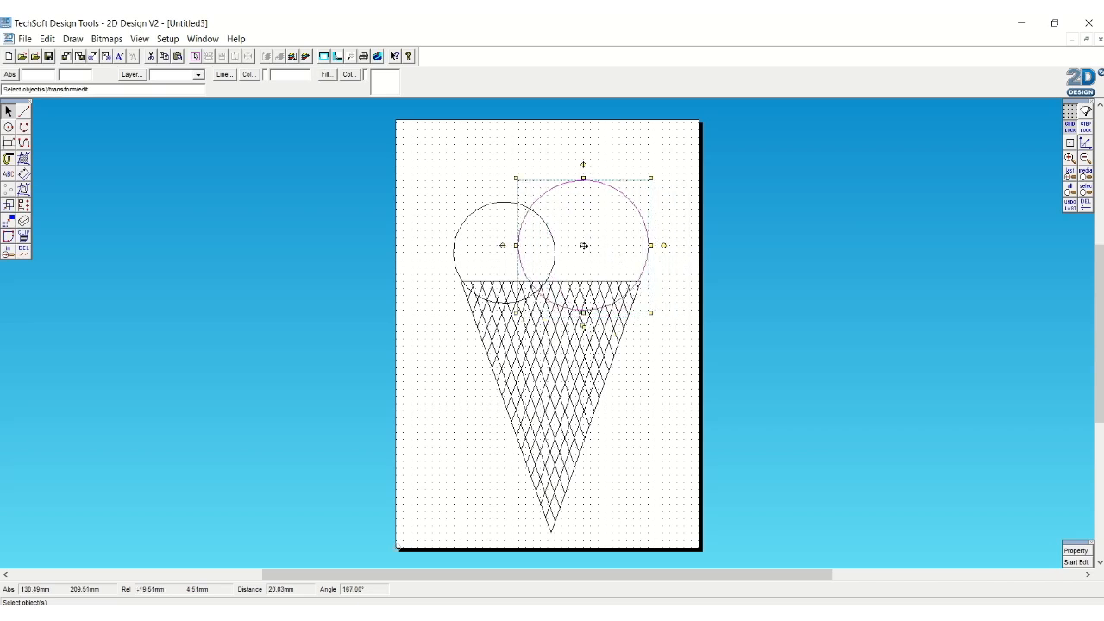
# Draw a third, smaller circle above the two scoops, overlapping the tops of both
pyautogui.click(7, 126)
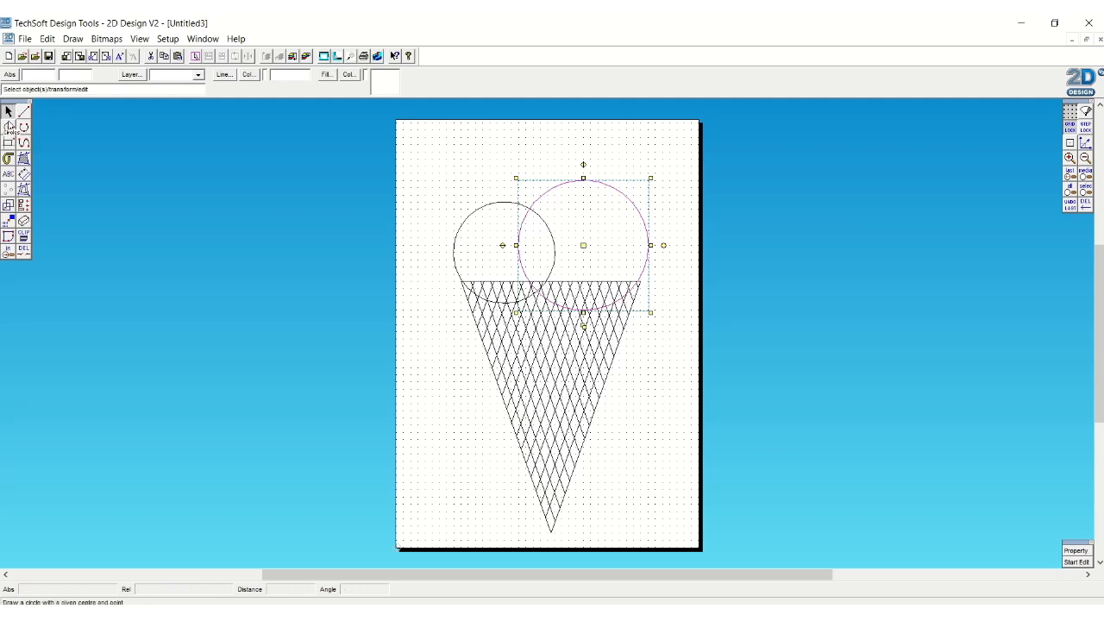
pyautogui.click(525, 195)
pyautogui.click(489, 185)
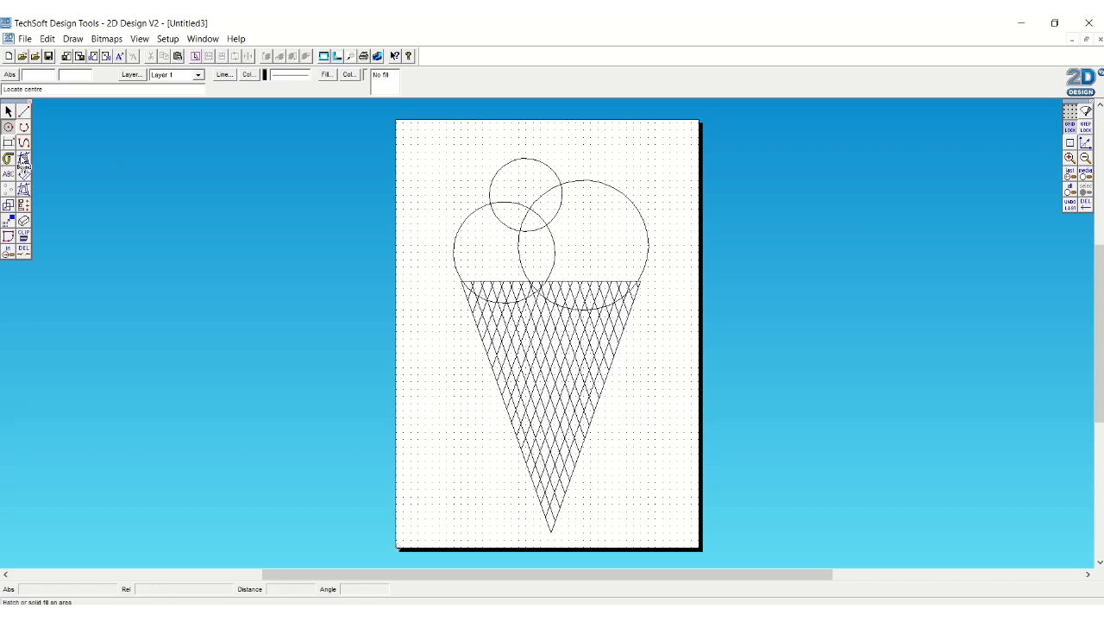
# Delete the overlapping arc segments between the three scoops so the large right scoop sits in front of the other two
pyautogui.click(9, 112)
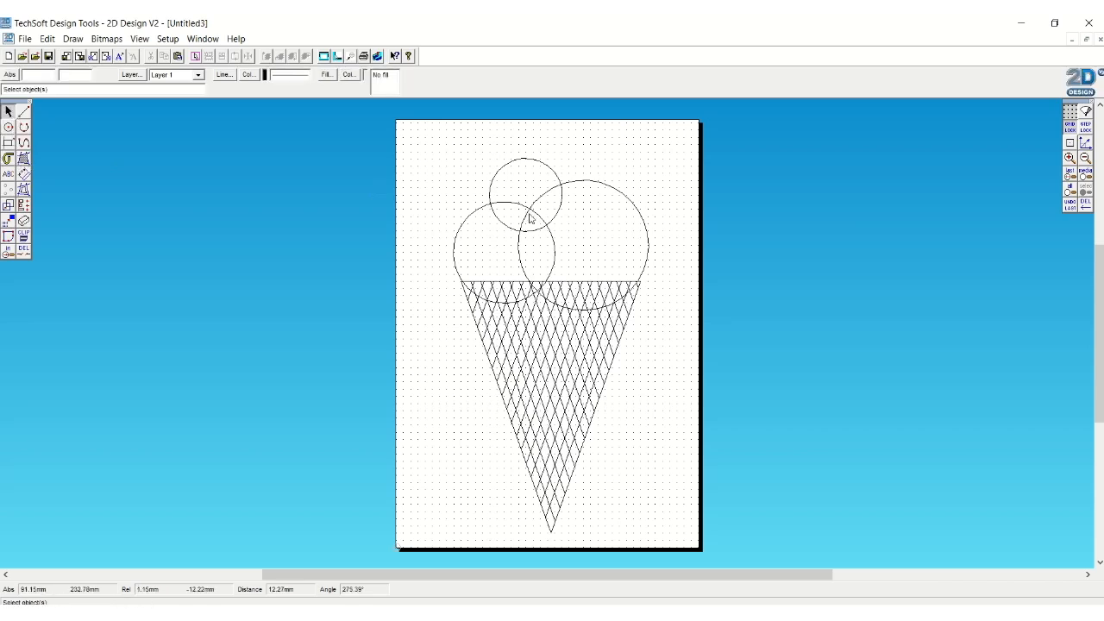
pyautogui.click(24, 250)
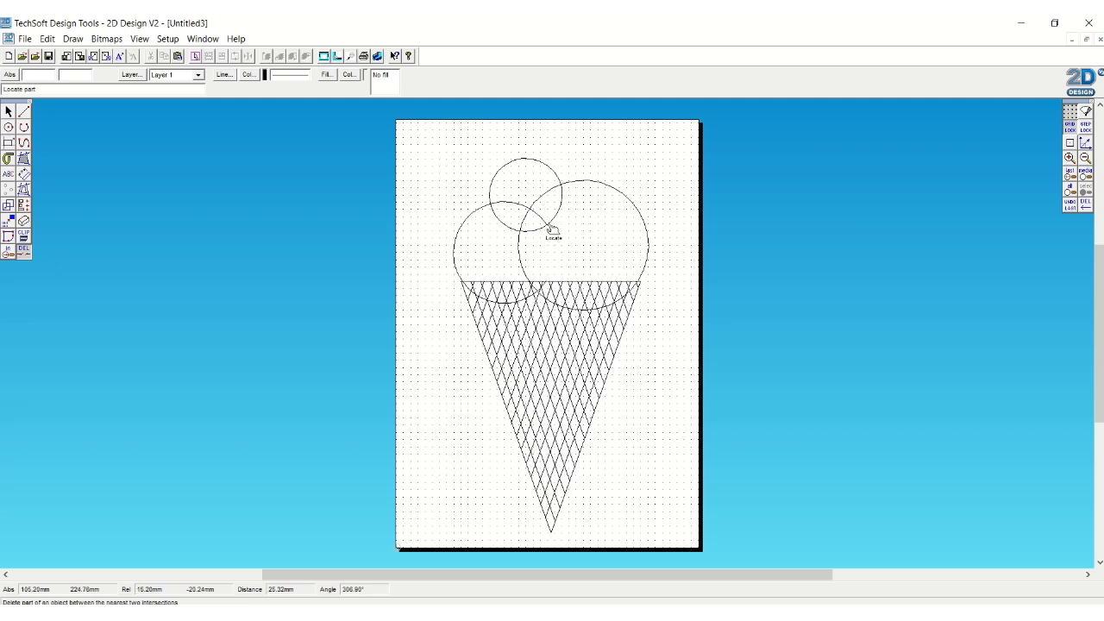
pyautogui.click(545, 231)
pyautogui.click(512, 235)
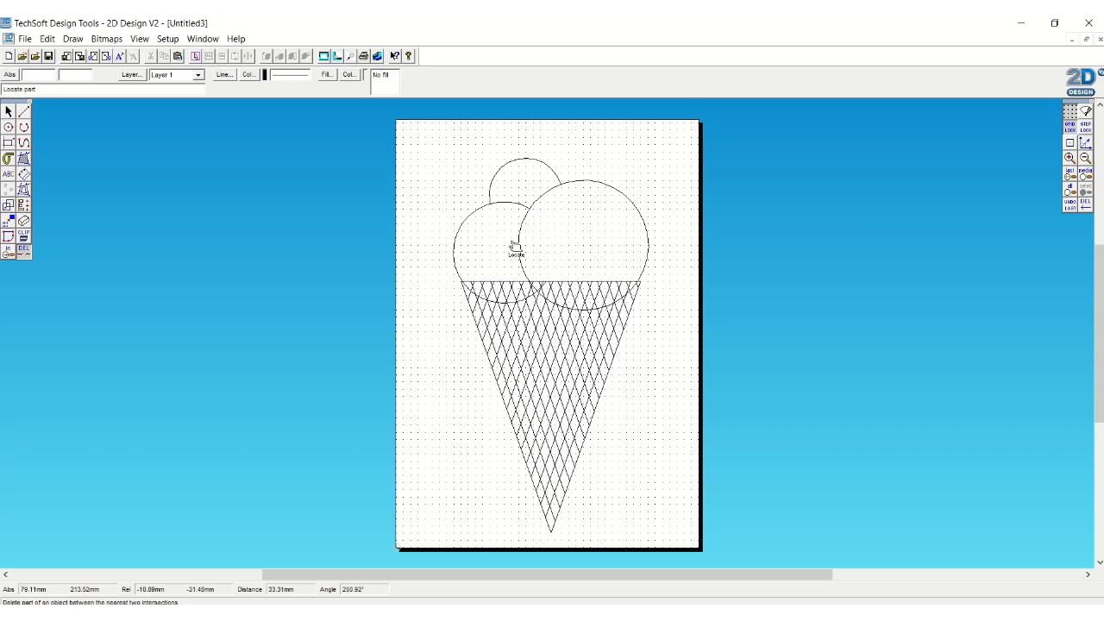
# Delete the left and middle segments of the left scoop's arc lying inside the cone
pyautogui.click(1071, 173)
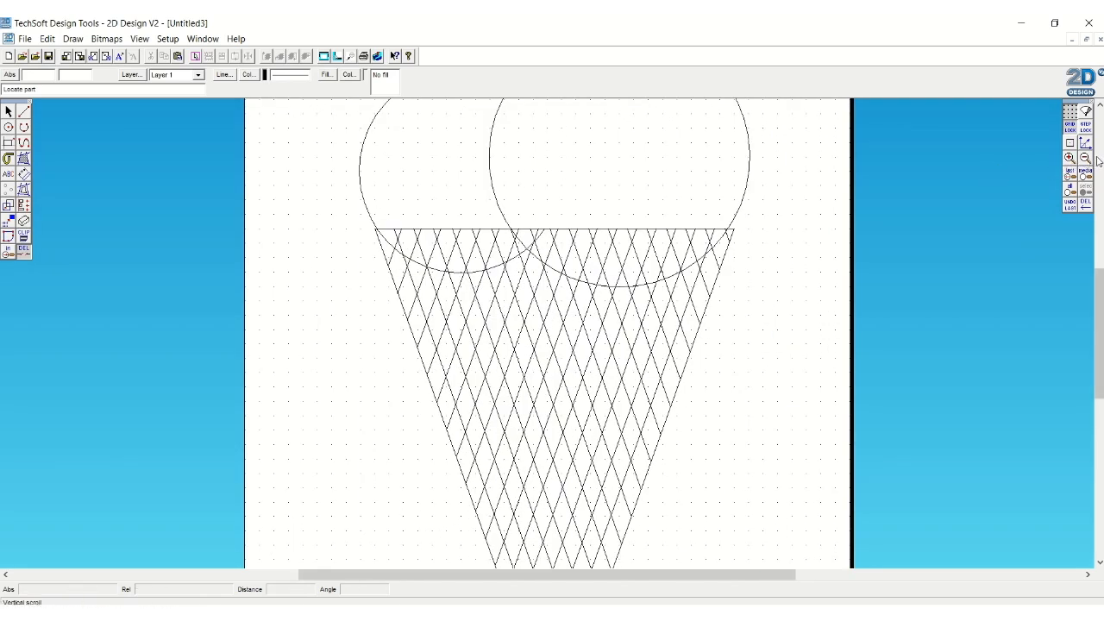
pyautogui.click(1069, 157)
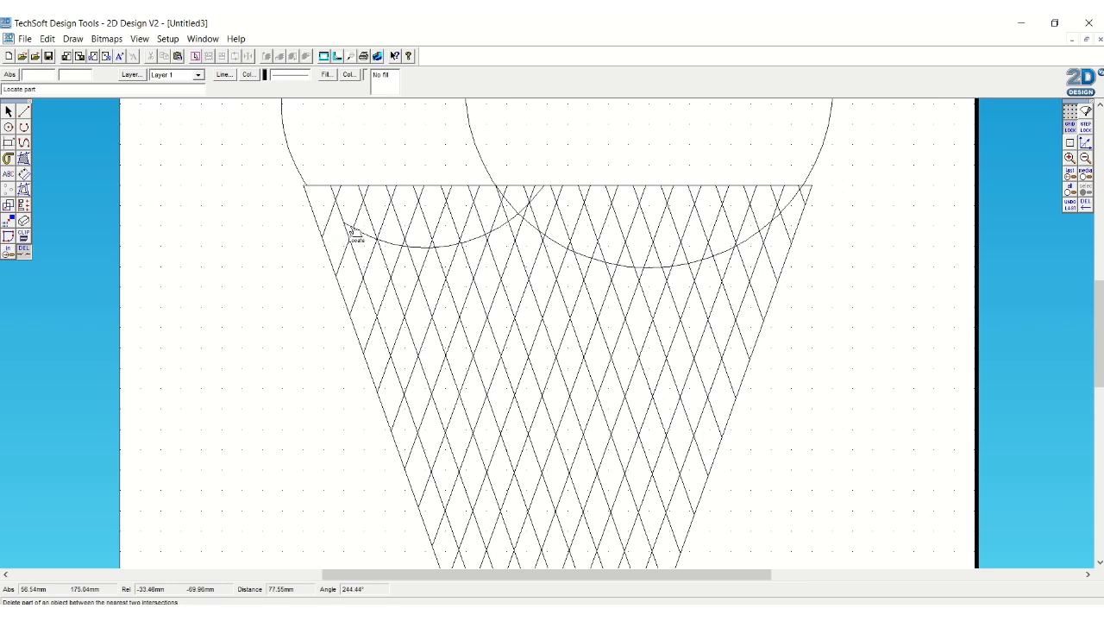
pyautogui.click(392, 245)
pyautogui.click(424, 247)
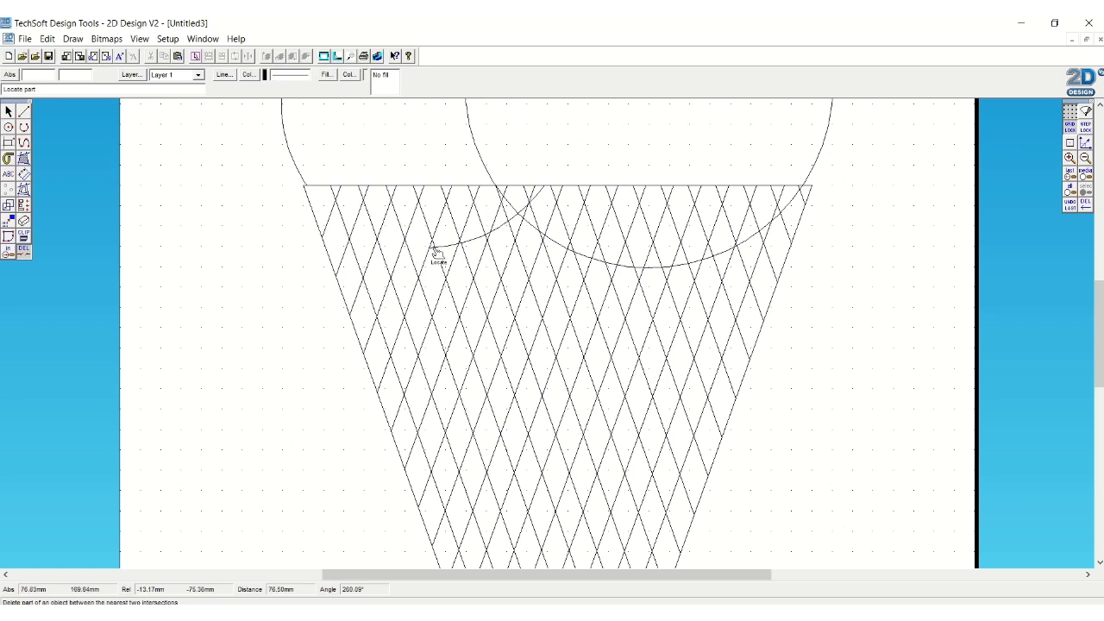
pyautogui.click(450, 248)
pyautogui.click(474, 241)
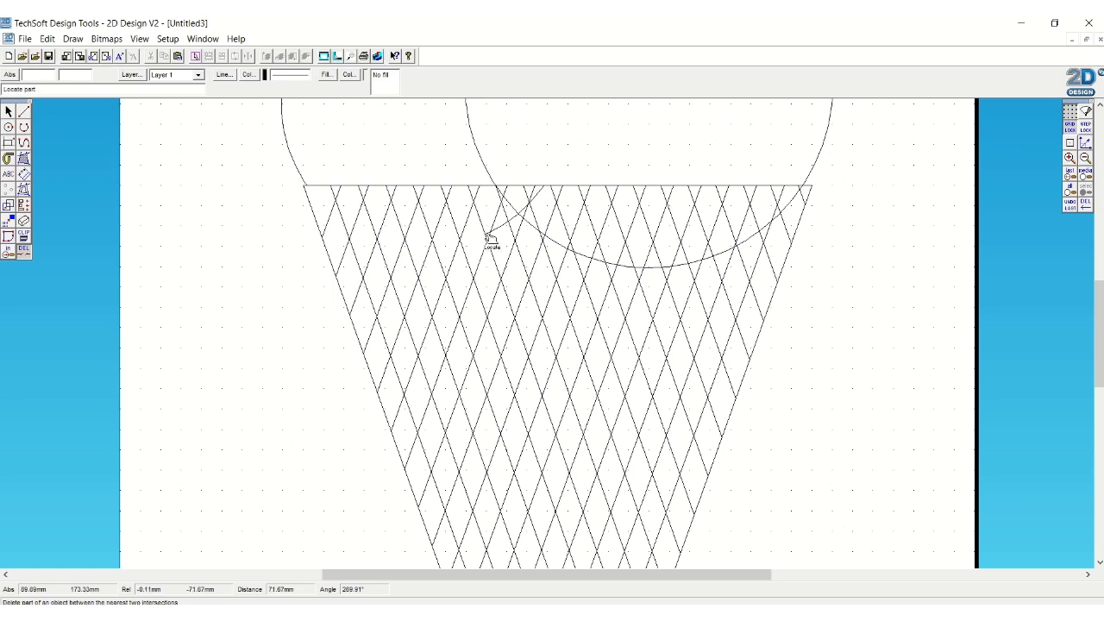
pyautogui.click(489, 236)
pyautogui.press('Escape')
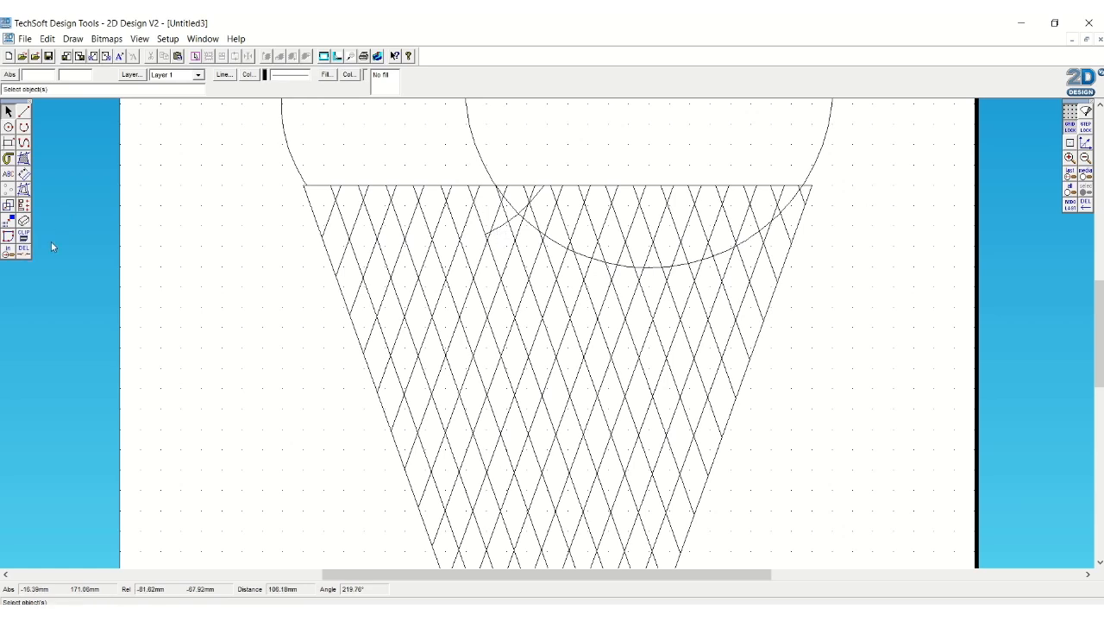
# Delete the remaining arc segments inside the cone where the left and right scoops cross below its top edge
pyautogui.click(23, 250)
pyautogui.click(487, 234)
pyautogui.press('Escape')
pyautogui.click(23, 250)
pyautogui.click(498, 229)
pyautogui.click(515, 216)
pyautogui.click(510, 205)
pyautogui.click(520, 214)
pyautogui.click(536, 200)
# Delete the rest of the large right scoop's arc inside the cone, segment by segment up to the cone's top right corner
pyautogui.click(539, 234)
pyautogui.click(556, 245)
pyautogui.click(595, 261)
pyautogui.click(642, 268)
pyautogui.click(682, 266)
pyautogui.click(703, 262)
pyautogui.click(726, 255)
pyautogui.click(747, 244)
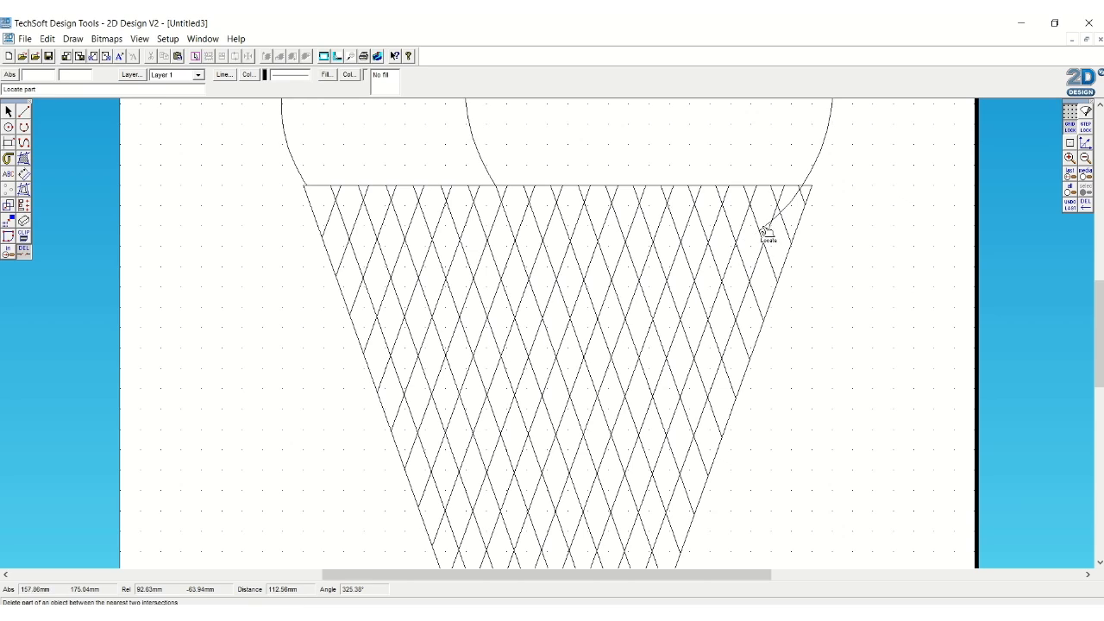
pyautogui.click(778, 222)
pyautogui.click(791, 207)
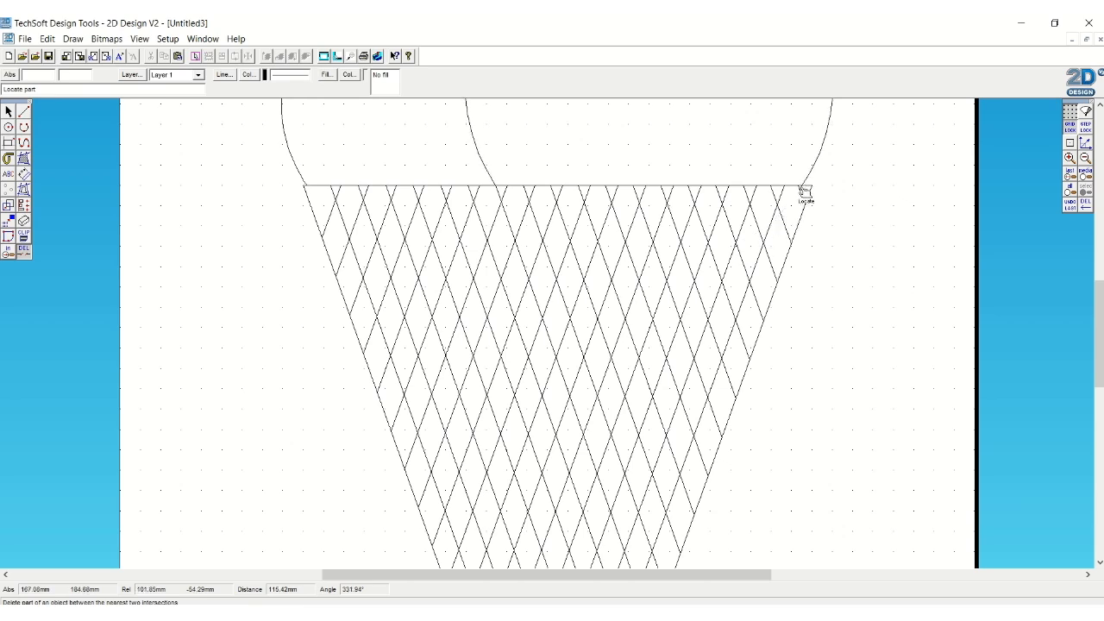
pyautogui.click(1084, 177)
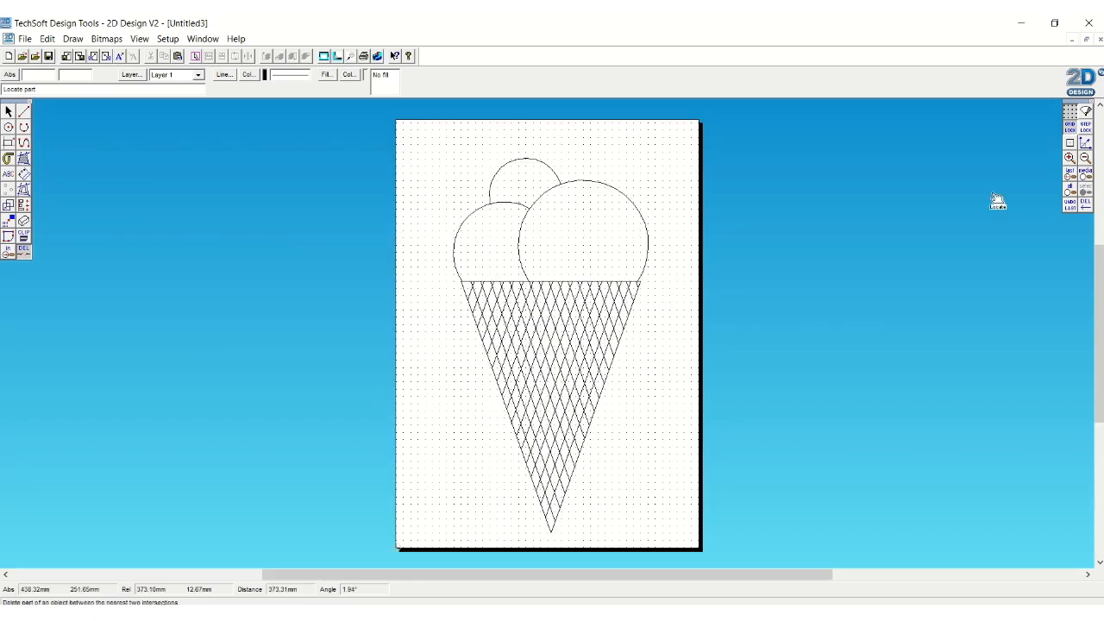
# Draw an open Bezier curve as wavy sauce drips across the left scoop, ending just inside the large scoop's edge
pyautogui.click(23, 142)
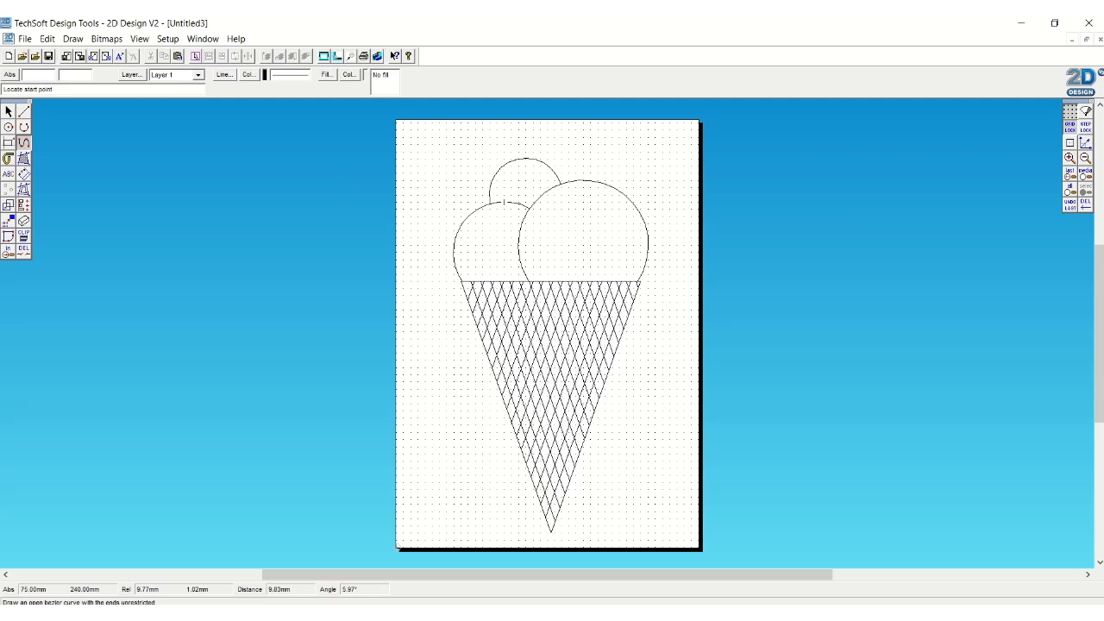
pyautogui.click(460, 260)
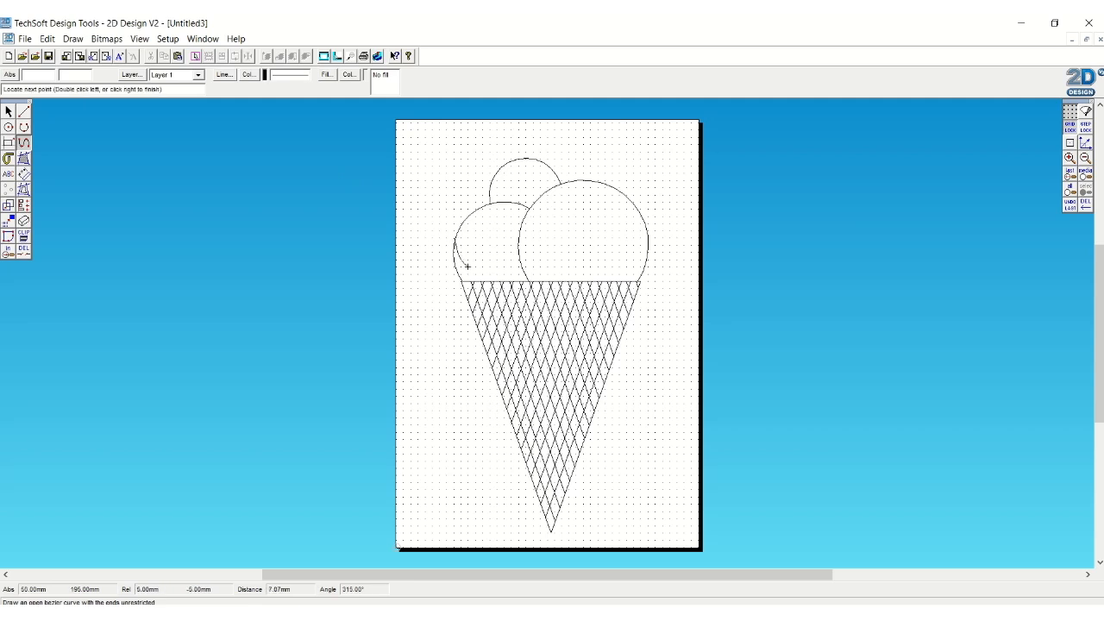
pyautogui.click(467, 261)
pyautogui.click(481, 239)
pyautogui.click(482, 260)
pyautogui.click(489, 266)
pyautogui.click(489, 253)
pyautogui.click(497, 231)
pyautogui.click(497, 266)
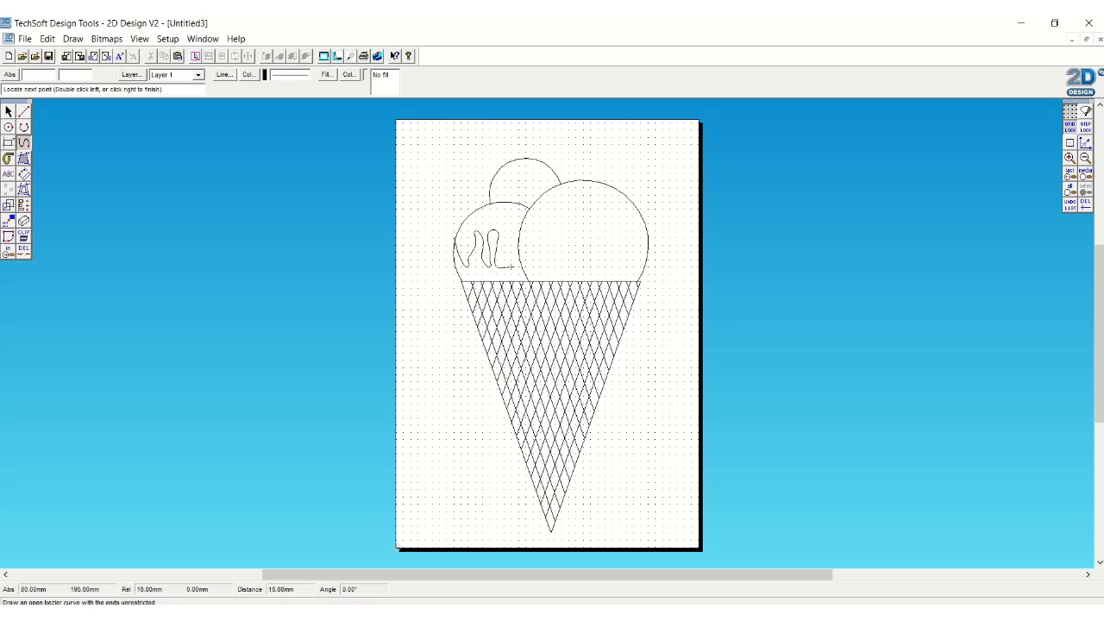
pyautogui.click(504, 252)
pyautogui.click(511, 259)
pyautogui.doubleClick(524, 251)
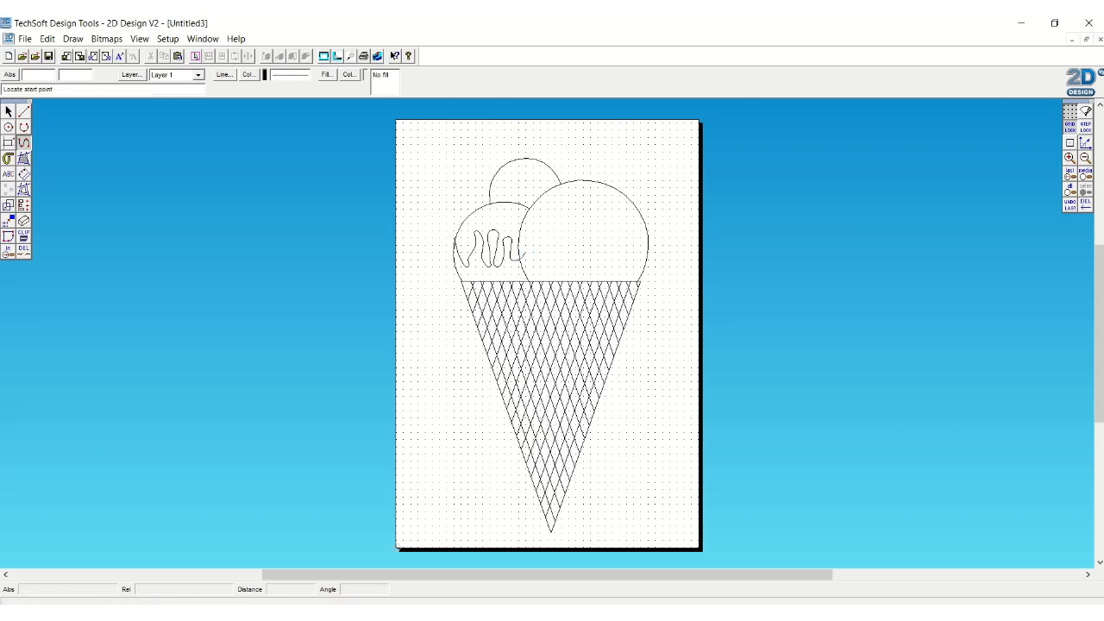
# Draw wavy Bezier drip curves across the large right scoop and the small top scoop, running past their outlines
pyautogui.click(536, 224)
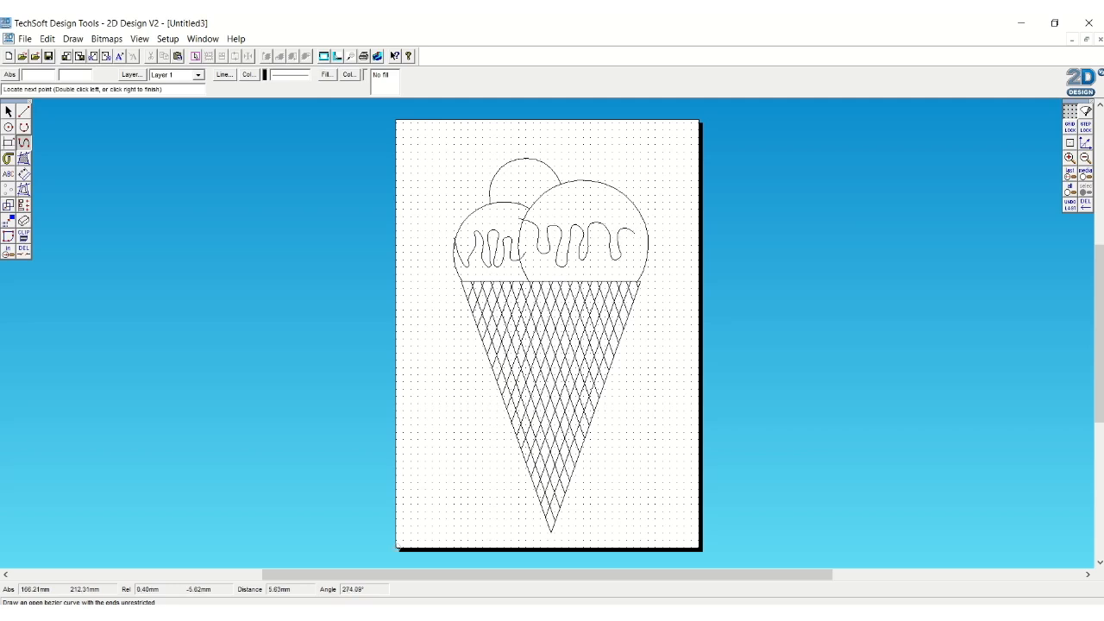
pyautogui.rightClick(665, 178)
pyautogui.click(489, 173)
pyautogui.rightClick(561, 180)
# Delete the parts of the drip curves that extend beyond the scoop outlines
pyautogui.click(24, 250)
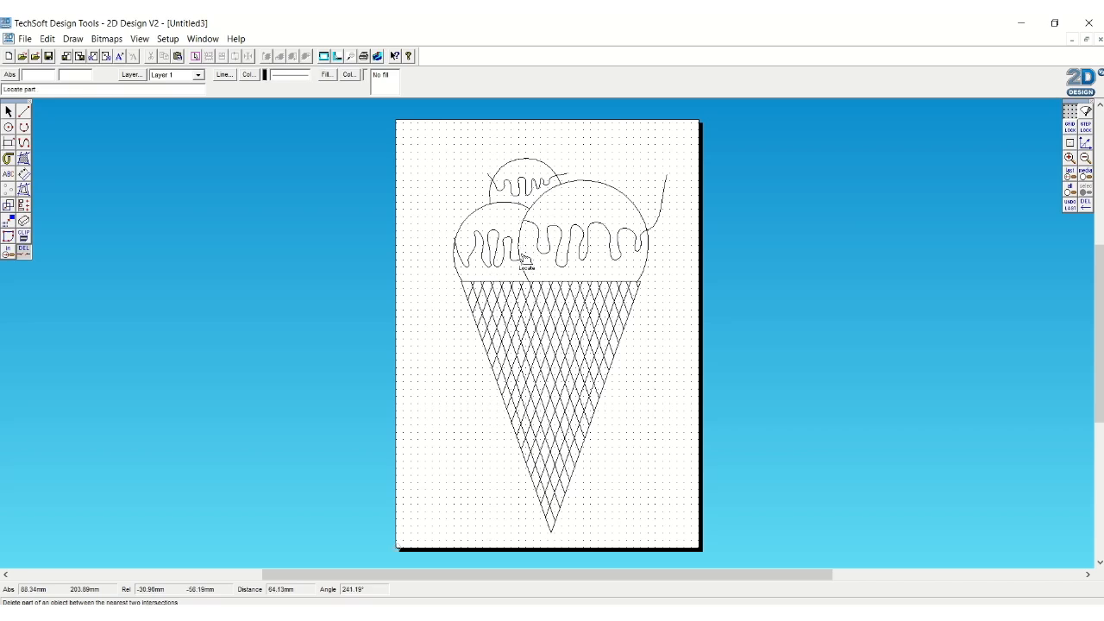
pyautogui.click(662, 197)
pyautogui.click(566, 178)
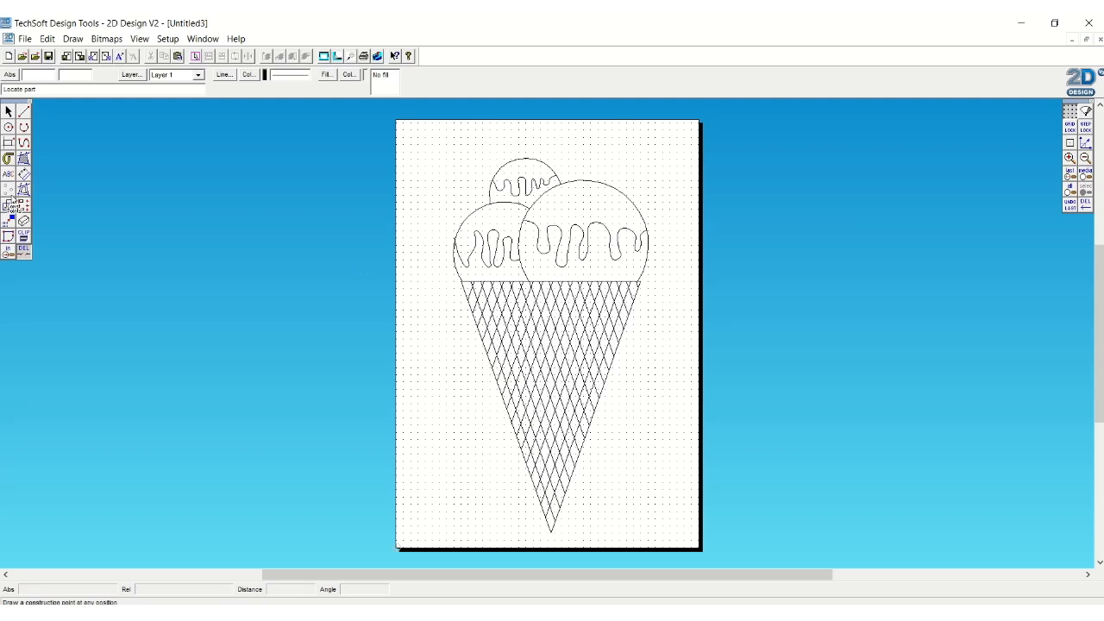
# Draw three single lines outlining a slanted flake stick that rises from the upper right of the large scoop
pyautogui.click(1070, 158)
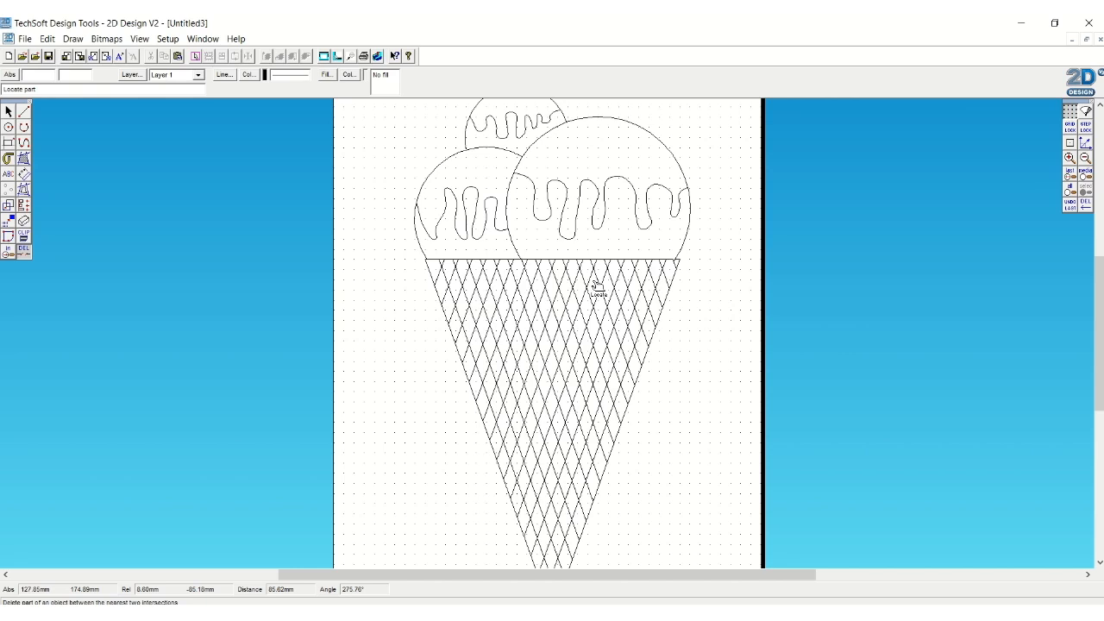
pyautogui.scroll(2, 516, 282)
pyautogui.scroll(-1, 526, 298)
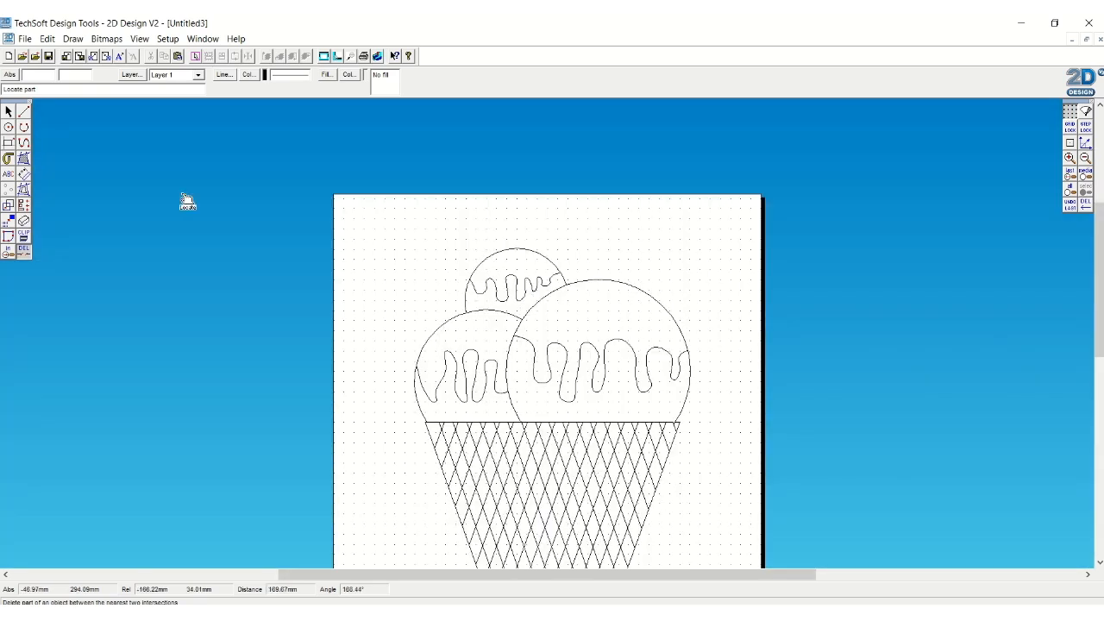
pyautogui.click(24, 111)
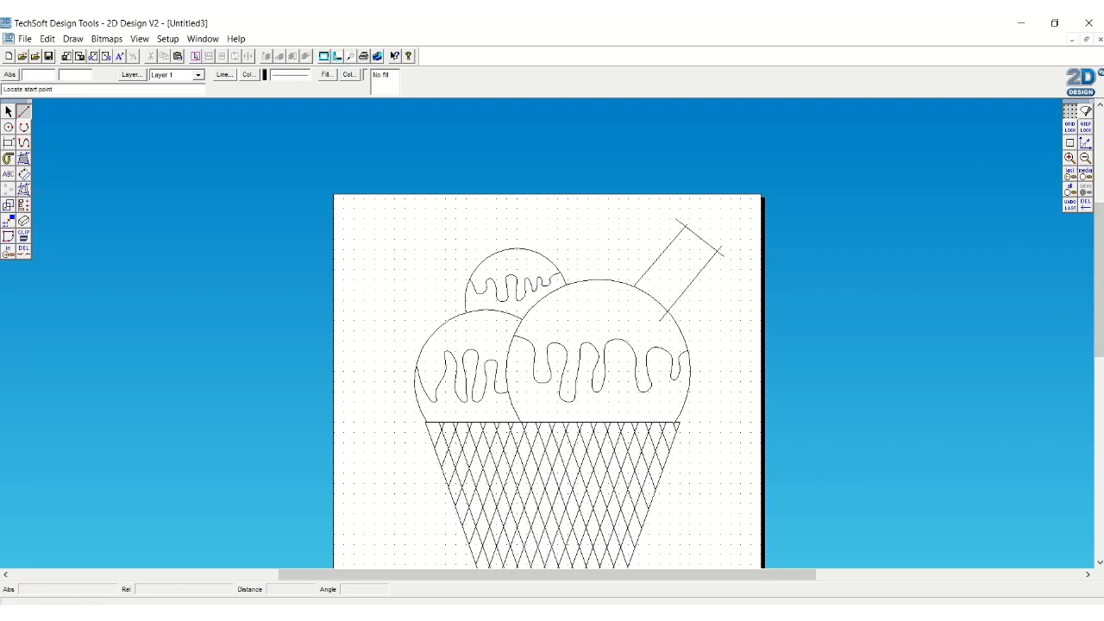
pyautogui.moveTo(1021, 17)
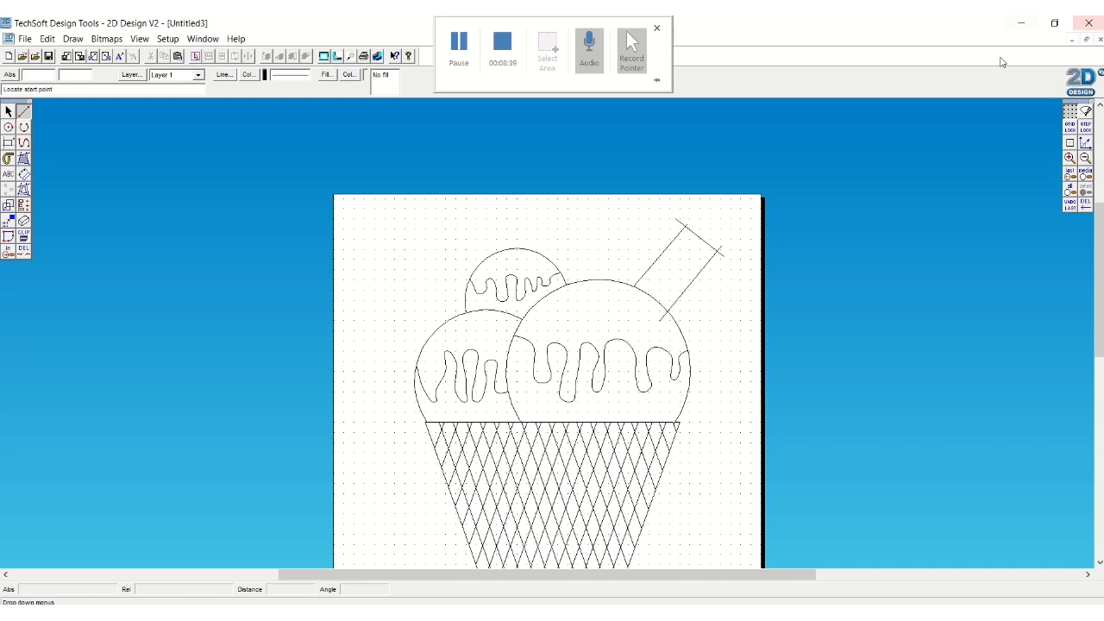
# Draw slanted texture lines inside the flake and delete the line ends overrunning its corners and the scoop's edge
pyautogui.click(636, 304)
pyautogui.click(636, 299)
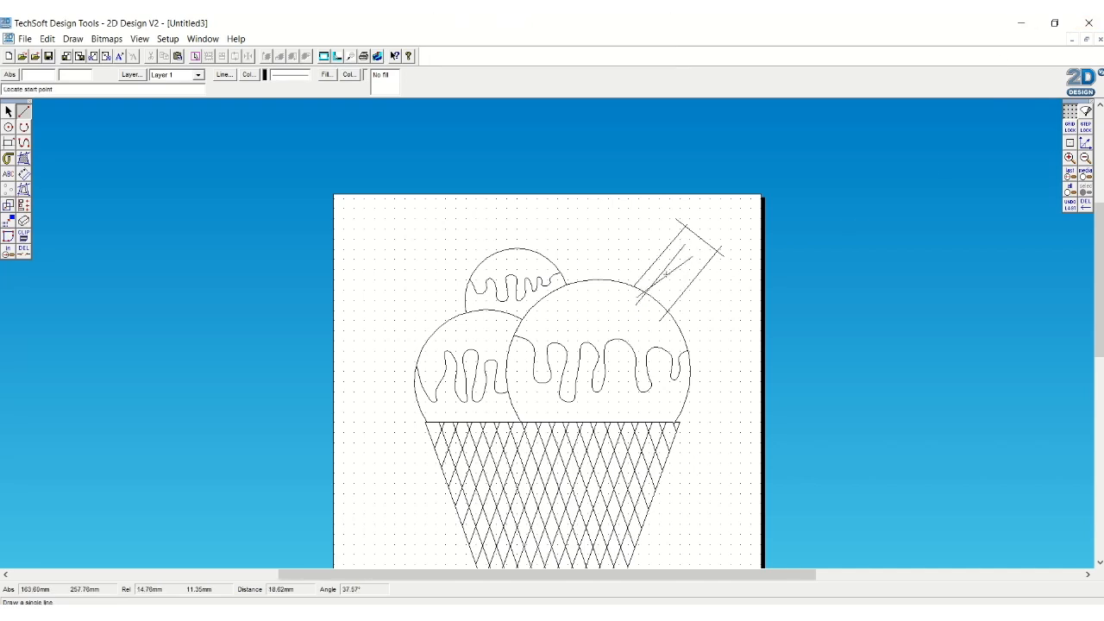
pyautogui.click(655, 305)
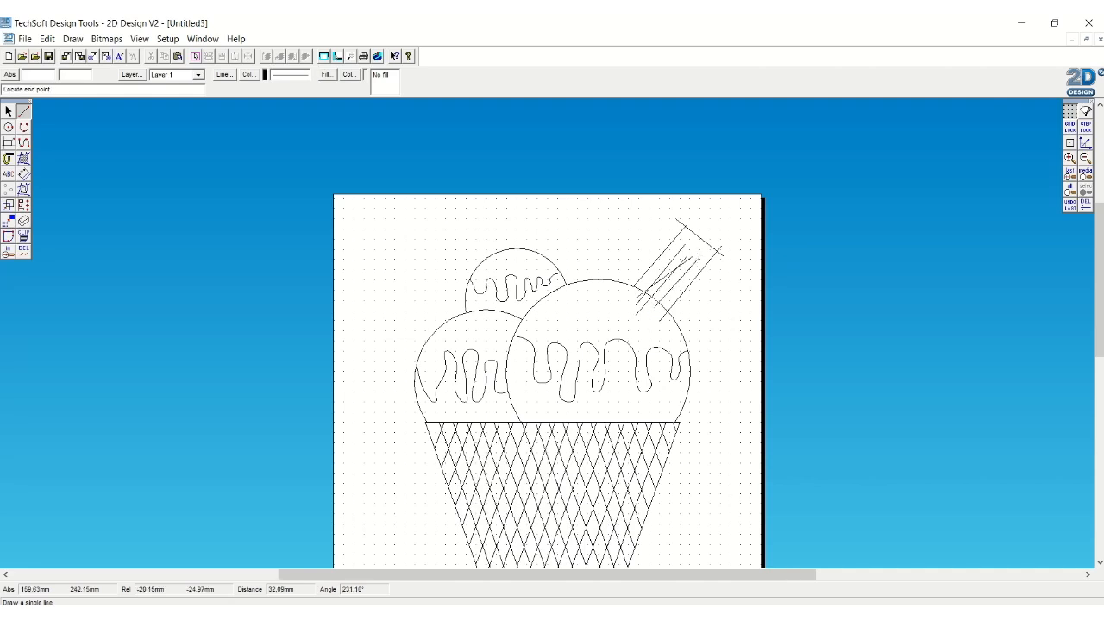
pyautogui.click(23, 251)
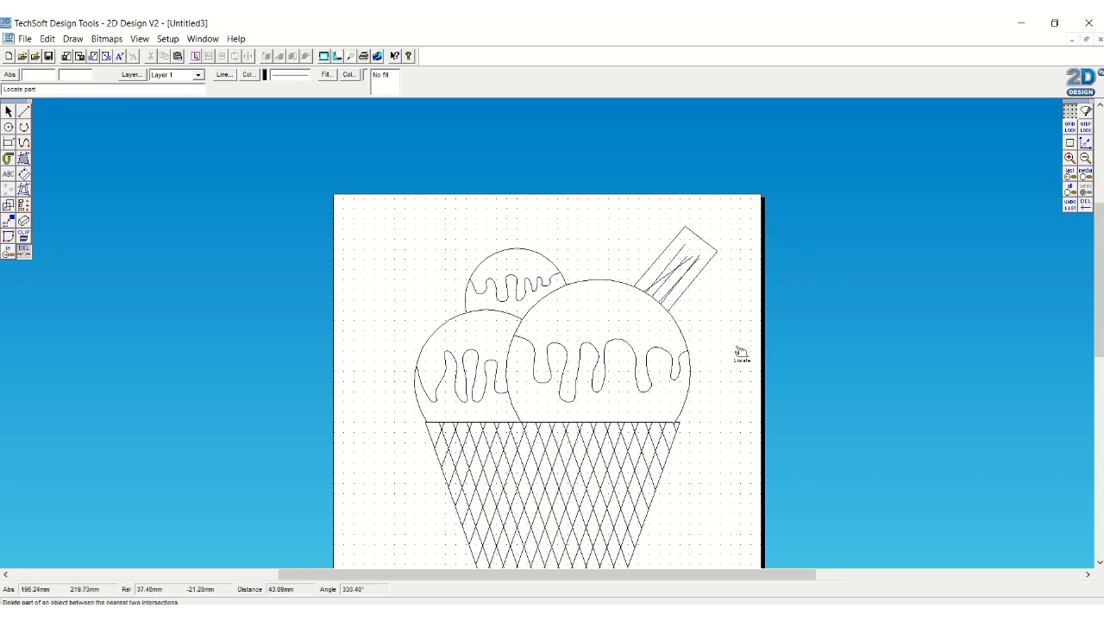
pyautogui.click(1088, 175)
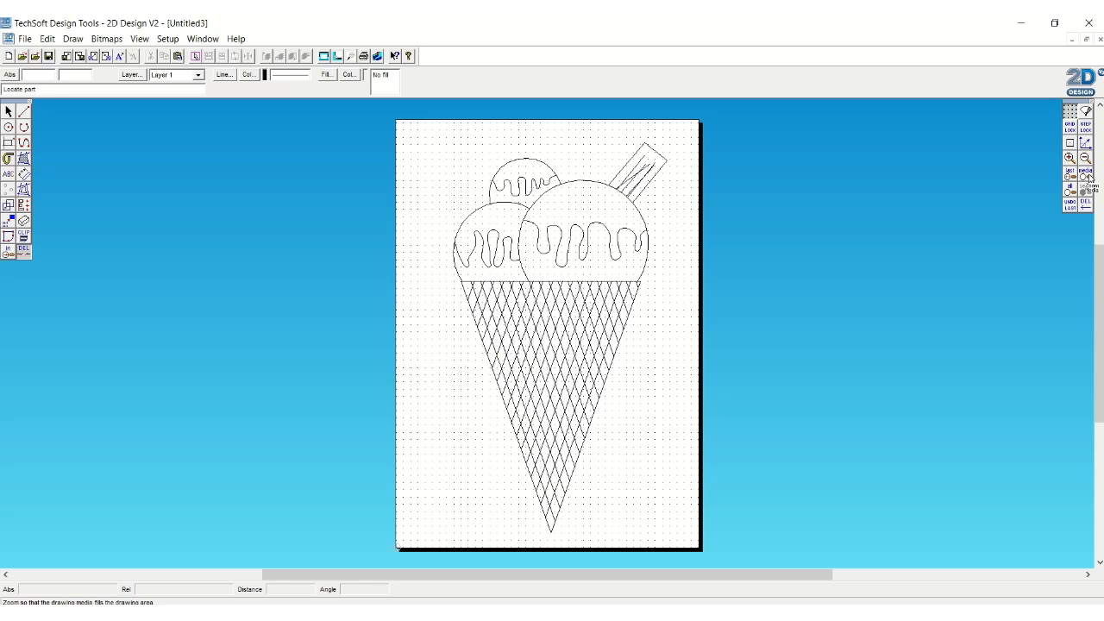
# Save the drawing as a 2D Design file named "icream 3" in the Y7 Tech files folder on OneDrive
pyautogui.click(25, 38)
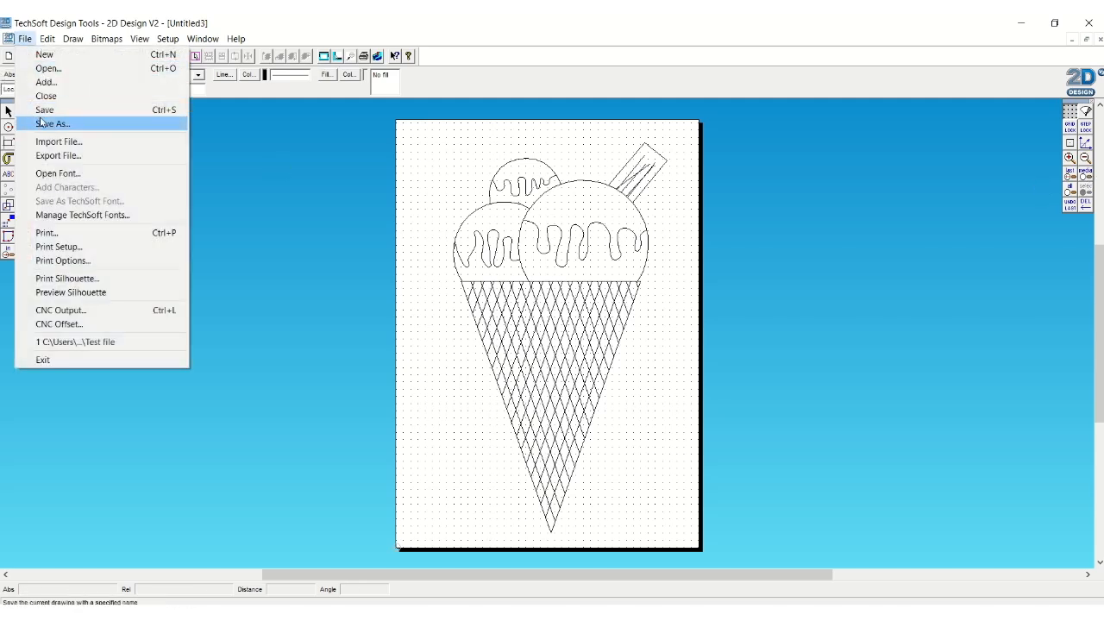
pyautogui.click(47, 124)
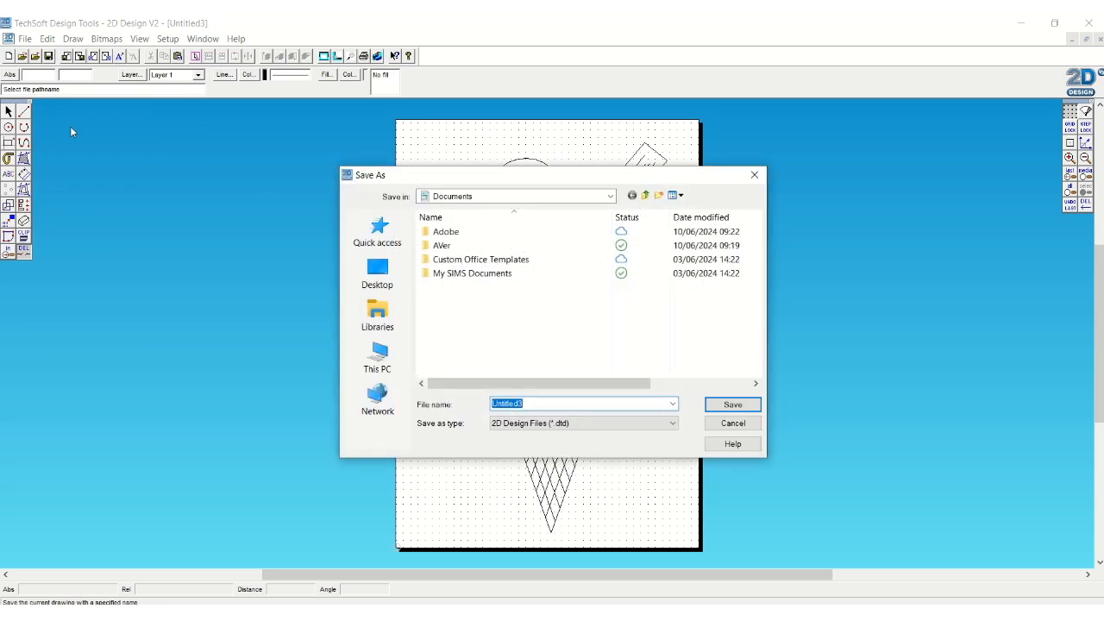
pyautogui.click(383, 354)
pyautogui.scroll(-2, 448, 348)
pyautogui.scroll(2, 454, 347)
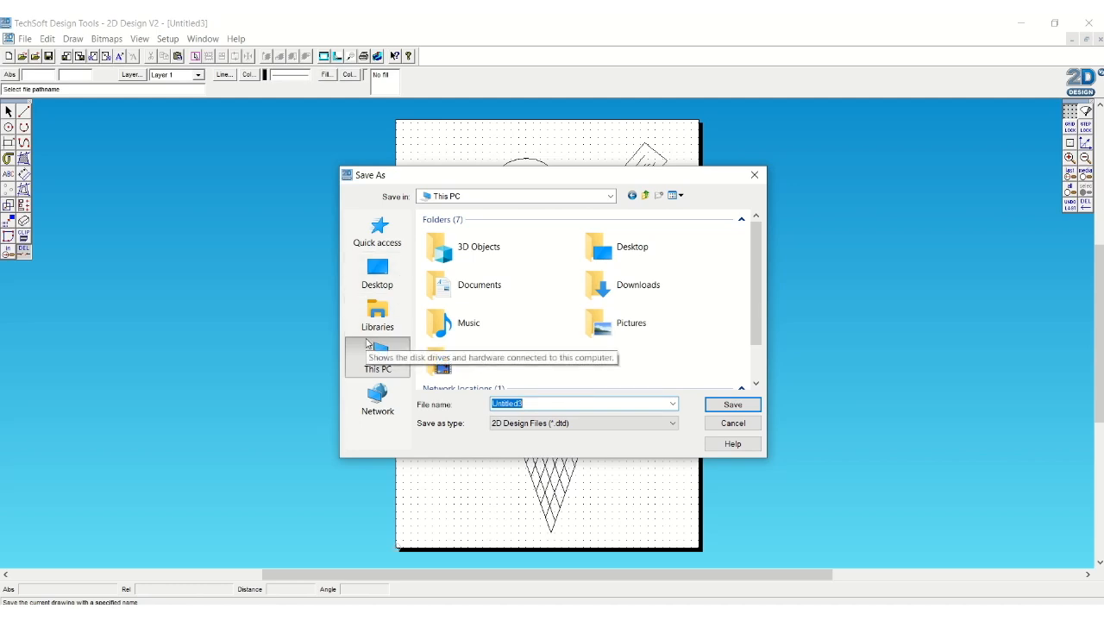
pyautogui.click(377, 272)
pyautogui.doubleClick(526, 247)
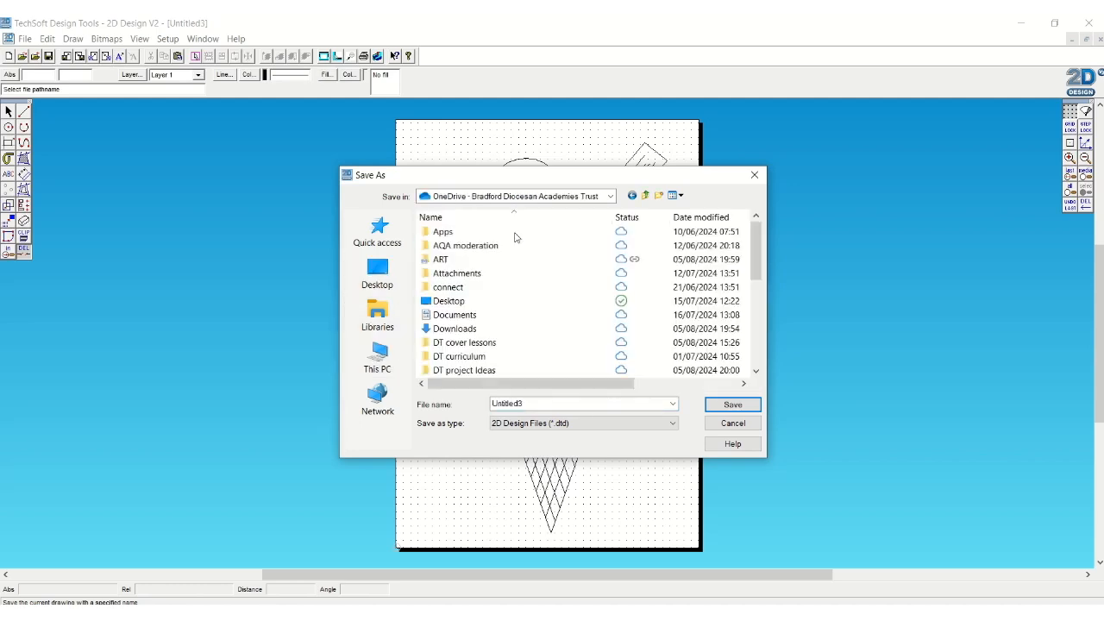
pyautogui.scroll(-3, 503, 300)
pyautogui.scroll(-3, 503, 300)
pyautogui.doubleClick(455, 357)
pyautogui.doubleClick(546, 402)
pyautogui.write('icream 3')
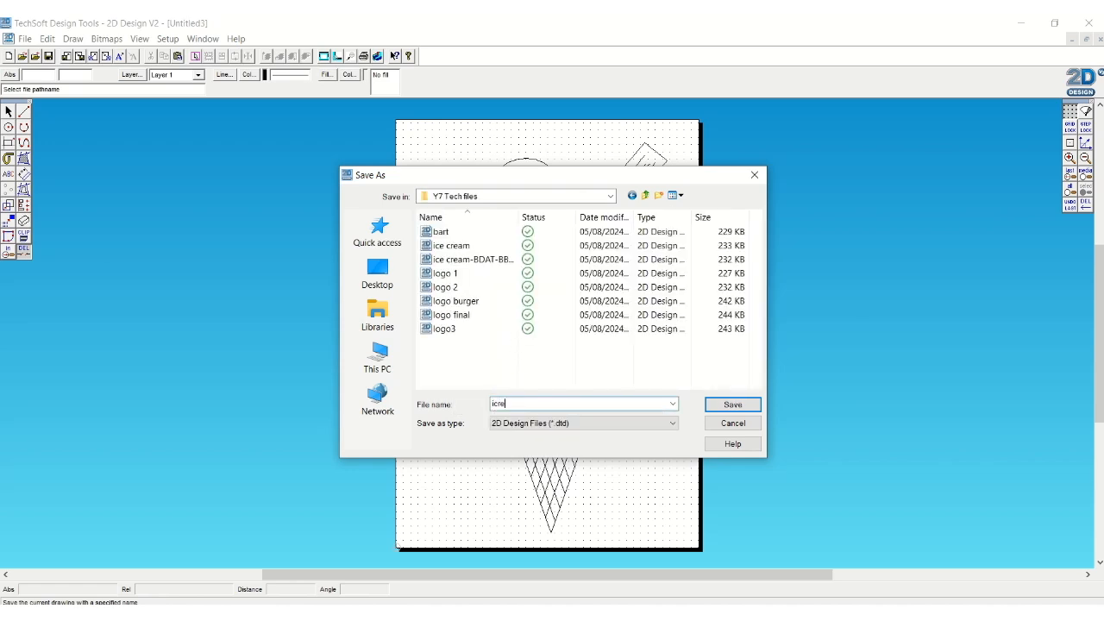